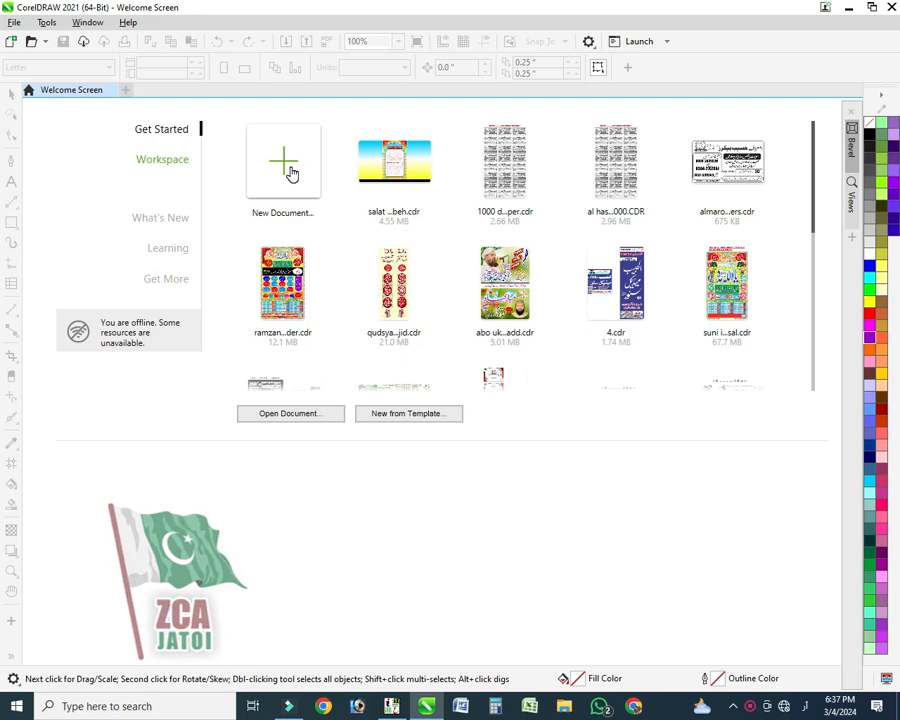
Create a new single-page Letter document in RGB, 8.5 by 11 inches at 300 dpi.
{"action": "left_click", "coordinate": [290, 172]}
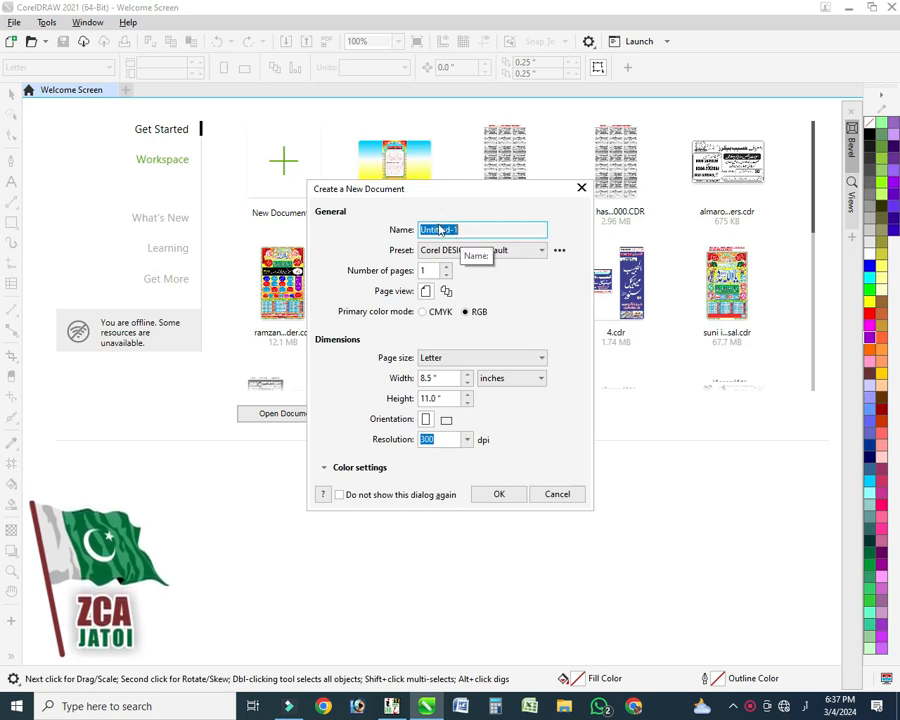
{"action": "left_click", "coordinate": [499, 494]}
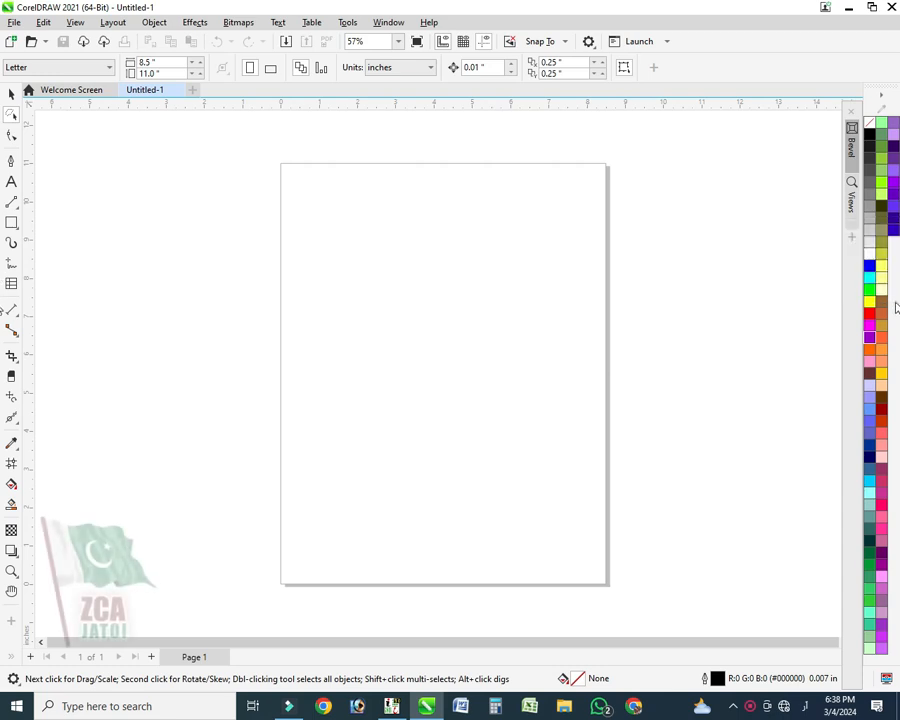
{"action": "left_click", "coordinate": [400, 24]}
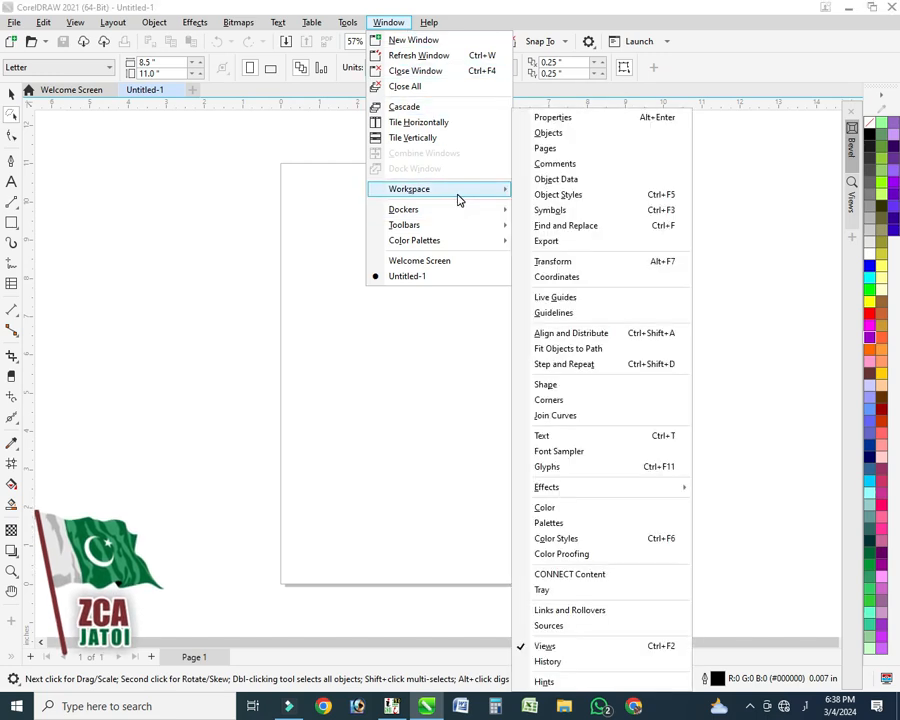
{"action": "mouse_move", "coordinate": [458, 200]}
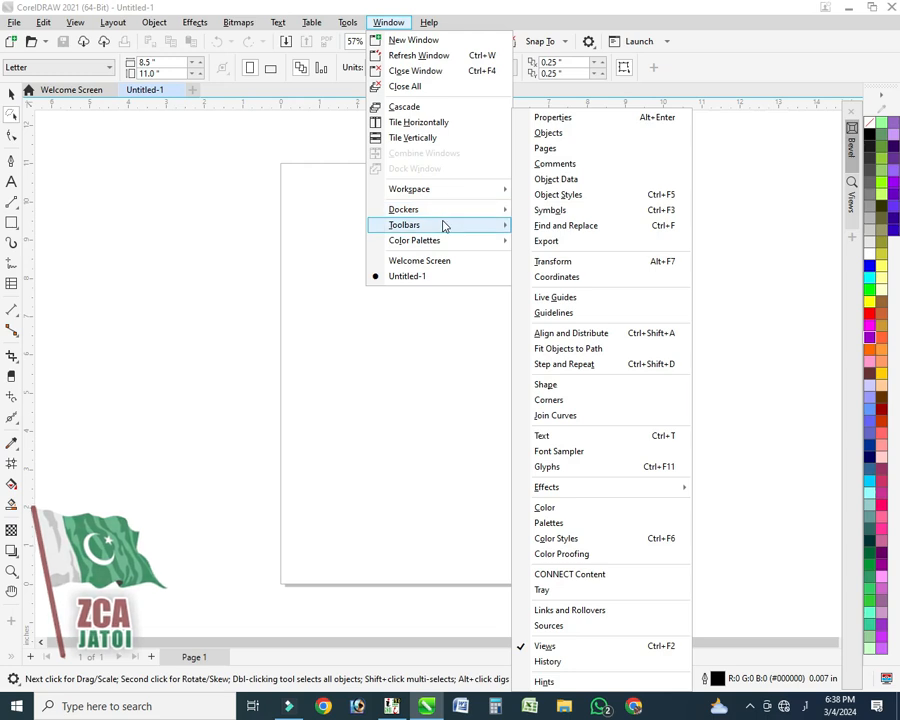
{"action": "mouse_move", "coordinate": [444, 241]}
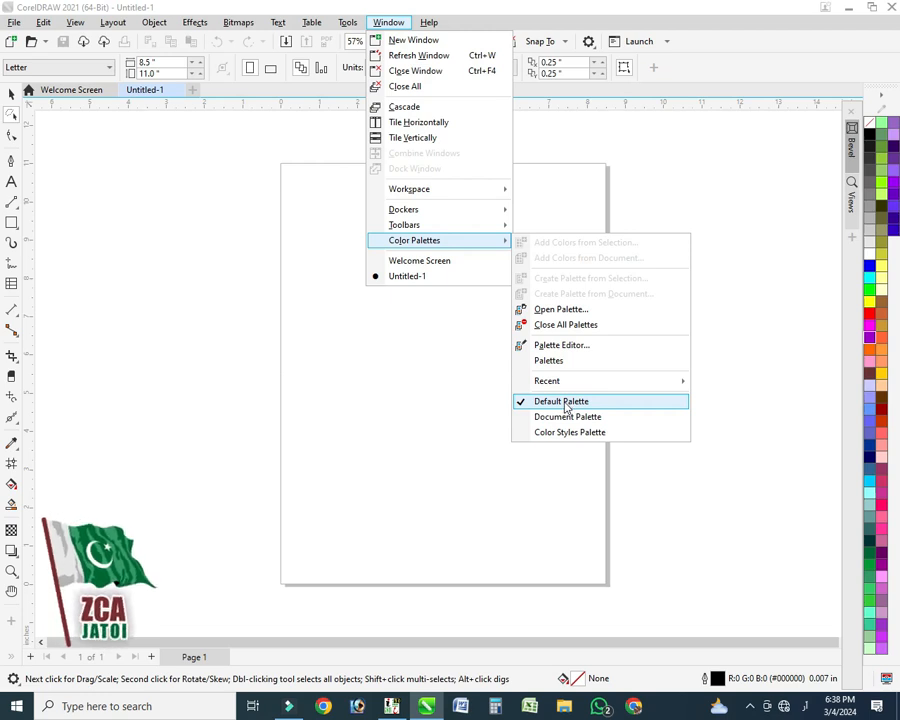
{"action": "left_click", "coordinate": [414, 402]}
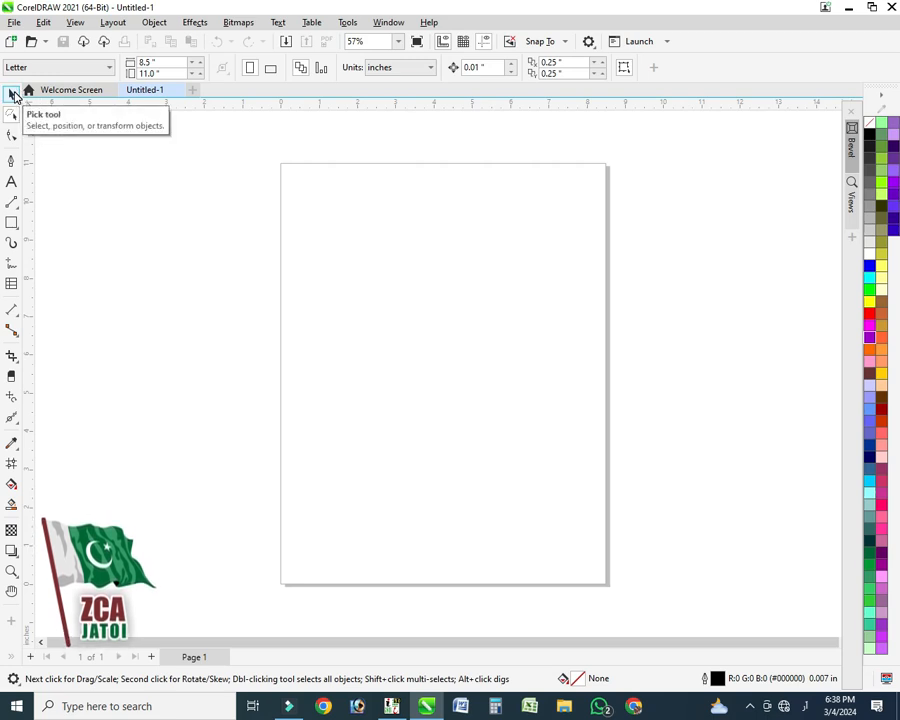
Draw a nearly square rectangle about 4.1 by 4.2 inches in the upper middle of the page and deselect it.
{"action": "left_click", "coordinate": [12, 96]}
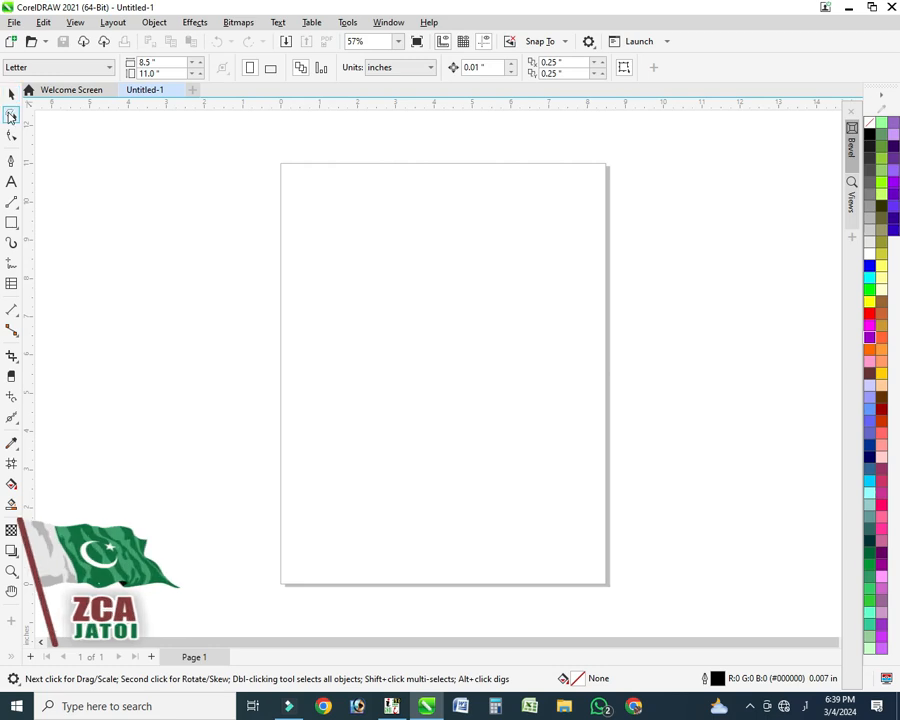
{"action": "left_click", "coordinate": [11, 224]}
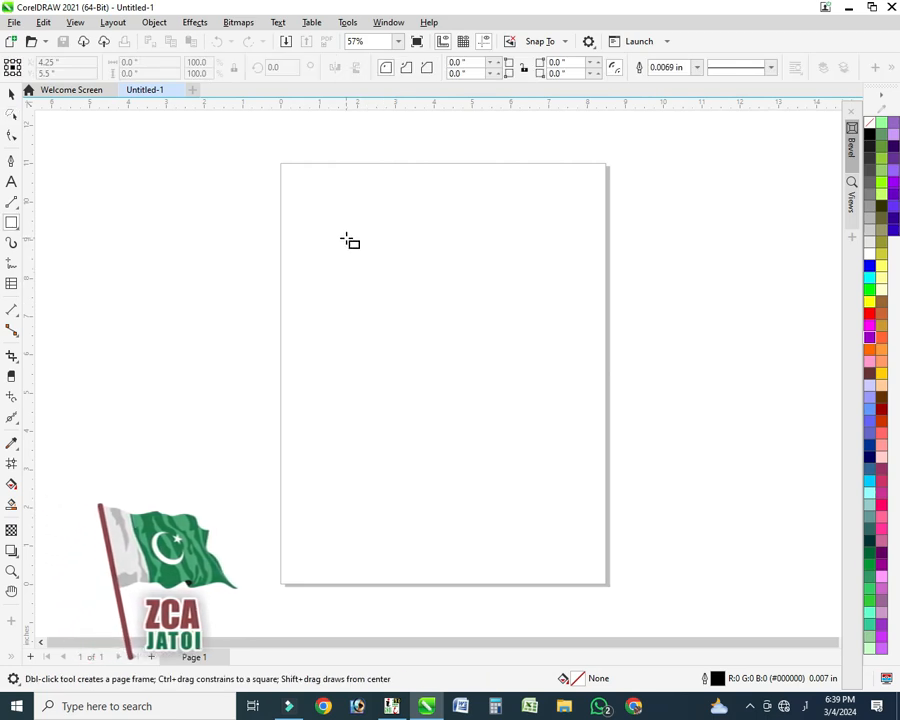
{"action": "mouse_move", "coordinate": [346, 238]}
{"action": "left_mouse_down"}
{"action": "mouse_move", "coordinate": [406, 321]}
{"action": "mouse_move", "coordinate": [503, 398]}
{"action": "left_mouse_up"}
{"action": "left_click", "coordinate": [268, 264]}
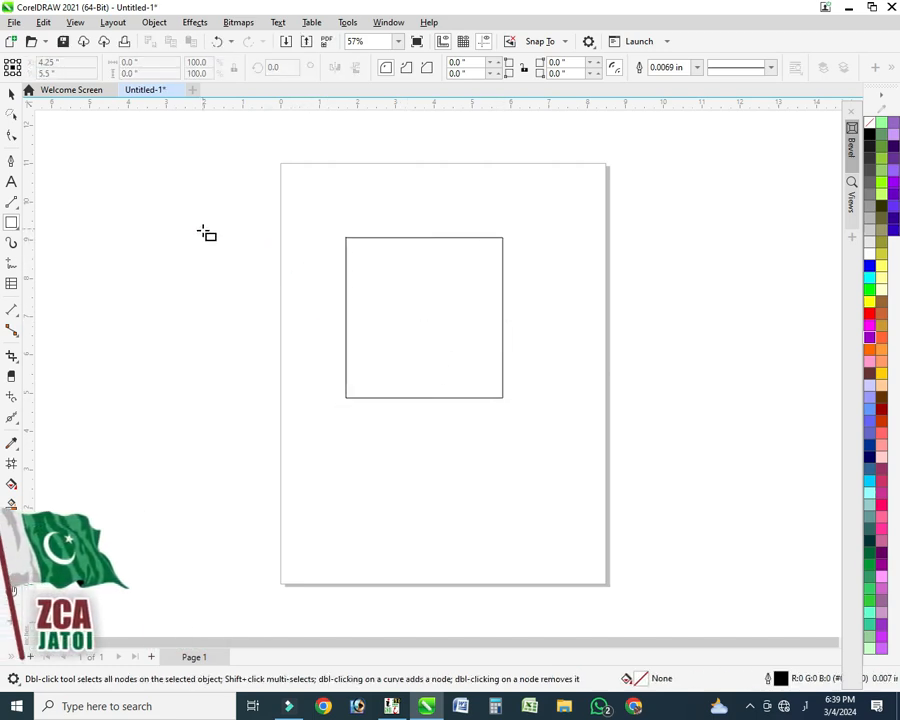
Move the rectangle slightly down the page to about X 3.94, Y 5.93 inches and deselect it.
{"action": "key", "text": "space"}
{"action": "left_click", "coordinate": [425, 320]}
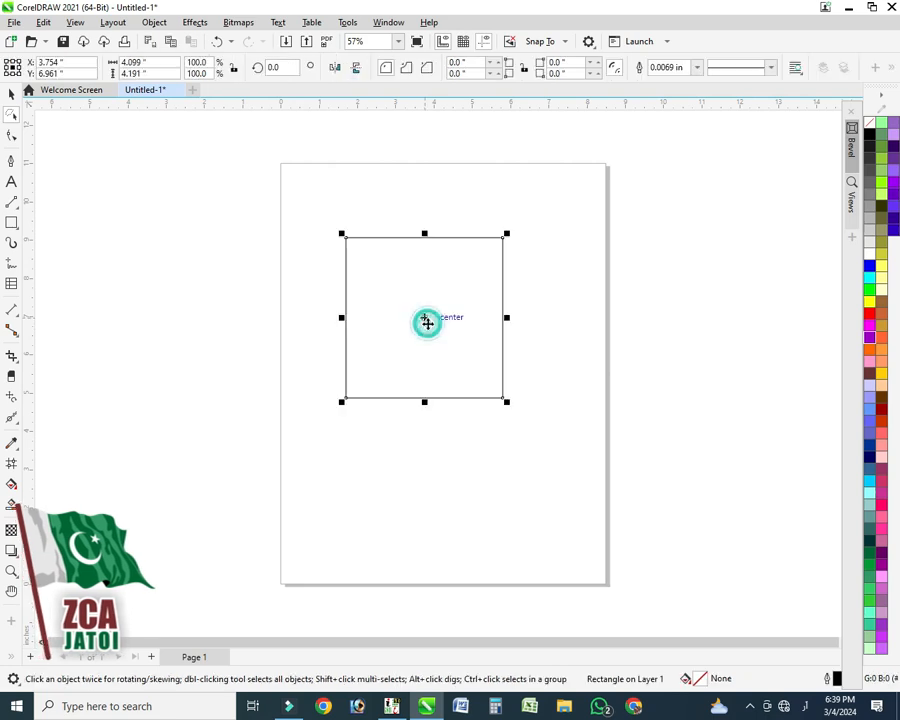
{"action": "left_click_drag", "start_coordinate": [422, 295], "coordinate": [430, 333]}
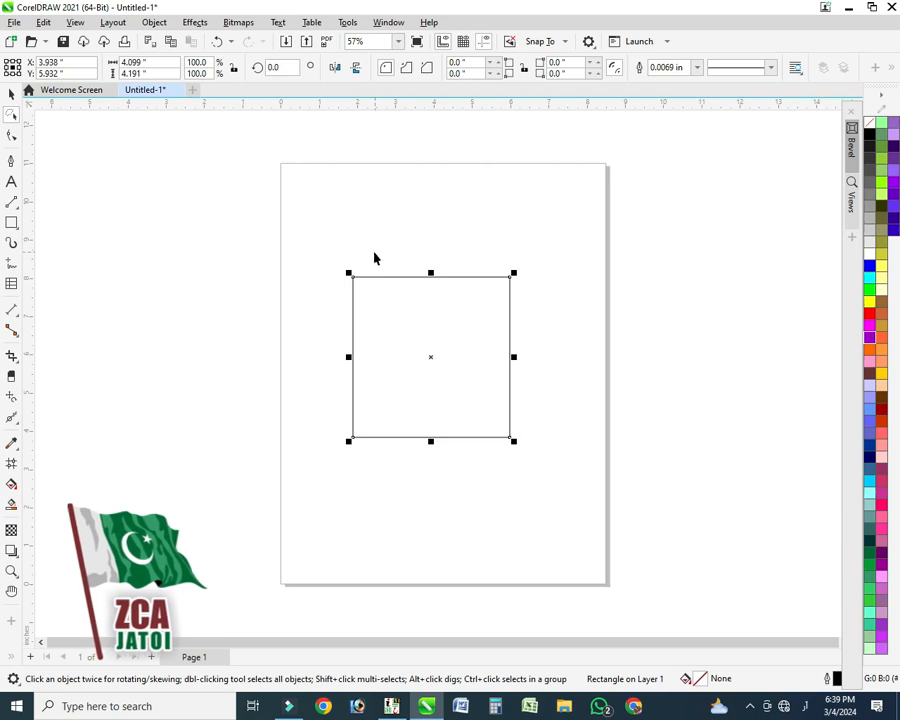
{"action": "left_click", "coordinate": [278, 201]}
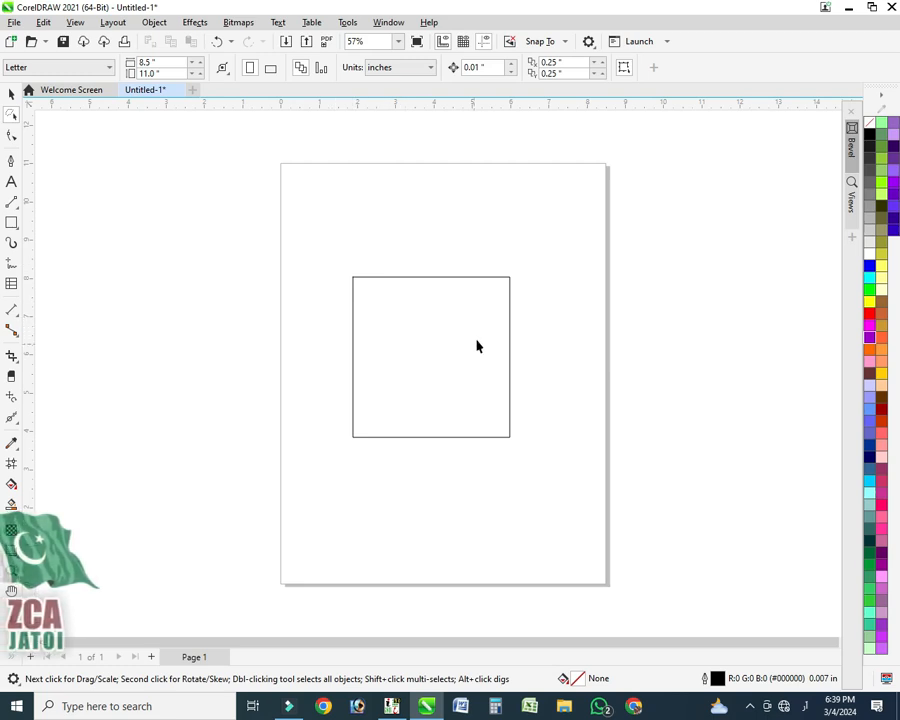
Move the rectangle off the page to its left, and bring it back to about X 4.23, Y 6.19 inches.
{"action": "left_click", "coordinate": [403, 352]}
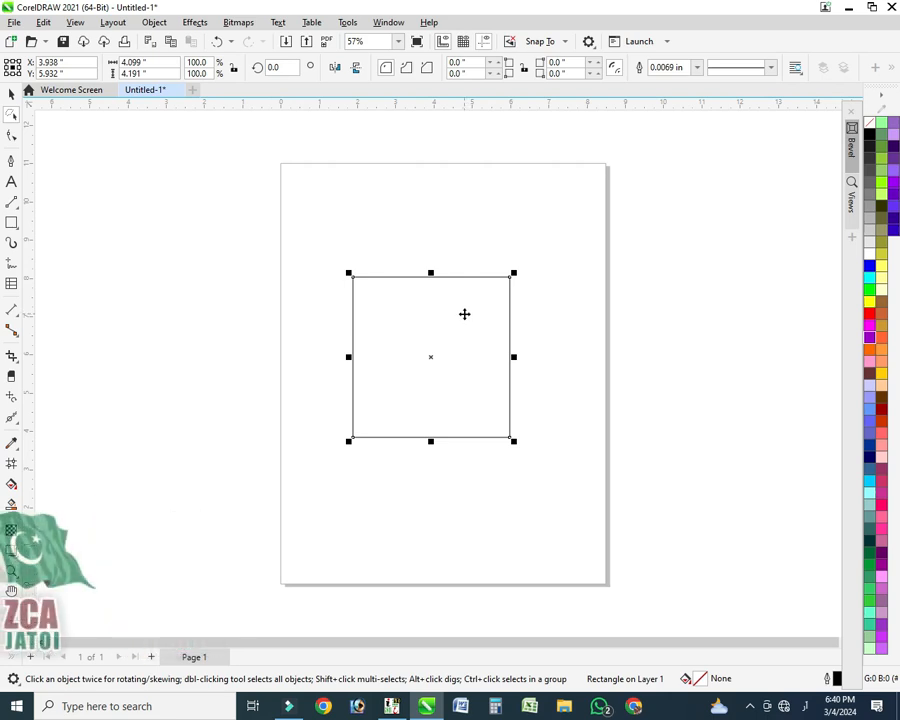
{"action": "left_click", "coordinate": [630, 272]}
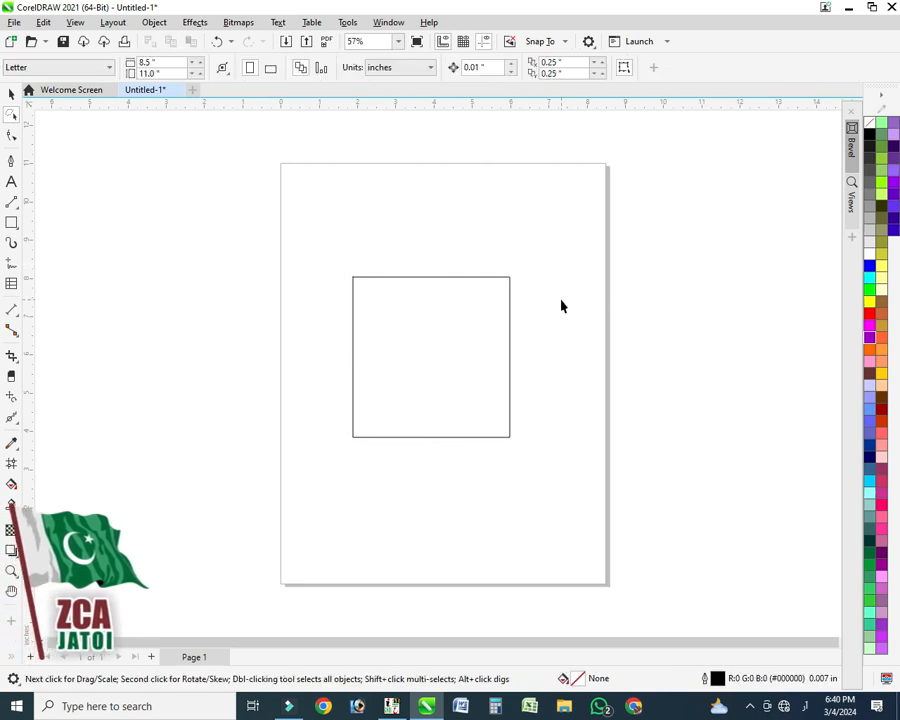
{"action": "mouse_move", "coordinate": [537, 229]}
{"action": "left_mouse_down"}
{"action": "mouse_move", "coordinate": [410, 234]}
{"action": "mouse_move", "coordinate": [368, 262]}
{"action": "mouse_move", "coordinate": [320, 323]}
{"action": "mouse_move", "coordinate": [305, 376]}
{"action": "mouse_move", "coordinate": [320, 435]}
{"action": "mouse_move", "coordinate": [393, 512]}
{"action": "mouse_move", "coordinate": [512, 531]}
{"action": "mouse_move", "coordinate": [604, 487]}
{"action": "mouse_move", "coordinate": [631, 399]}
{"action": "mouse_move", "coordinate": [610, 281]}
{"action": "mouse_move", "coordinate": [561, 238]}
{"action": "mouse_move", "coordinate": [529, 231]}
{"action": "left_mouse_up"}
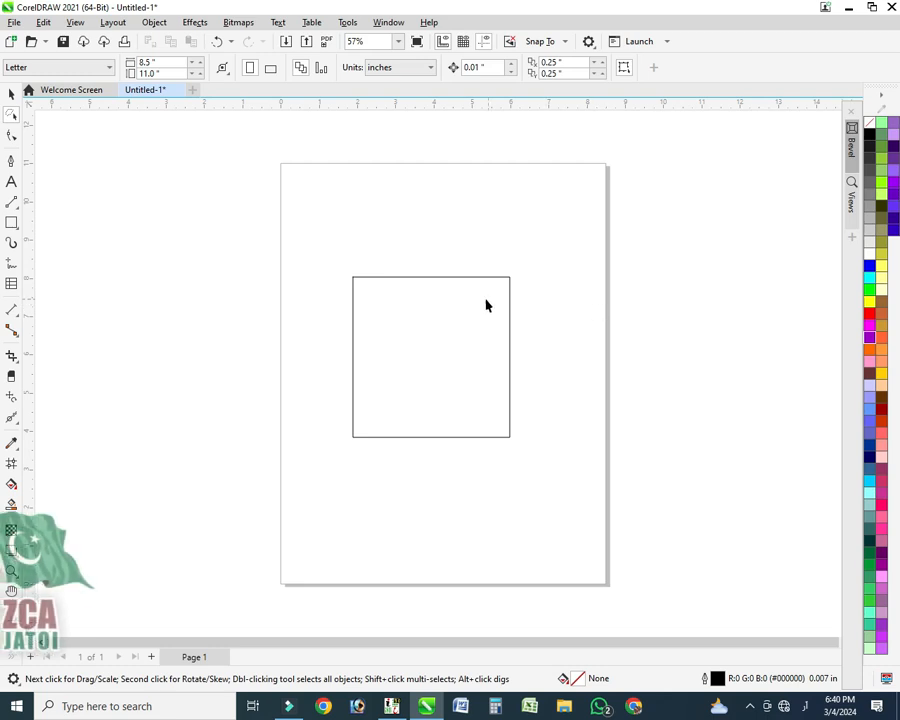
{"action": "left_click", "coordinate": [456, 318]}
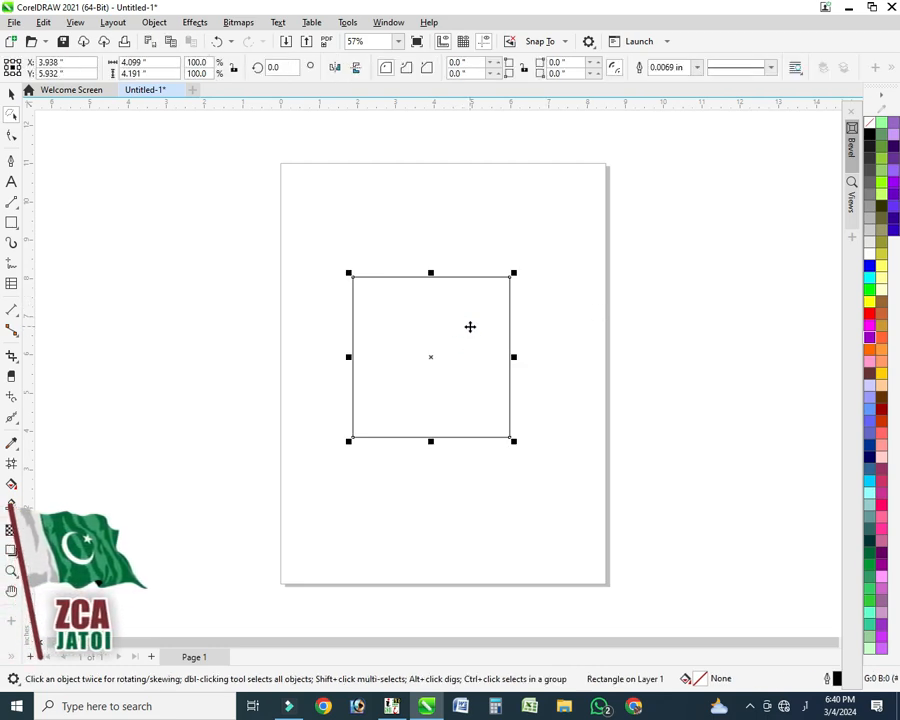
{"action": "left_click_drag", "start_coordinate": [470, 326], "coordinate": [233, 324]}
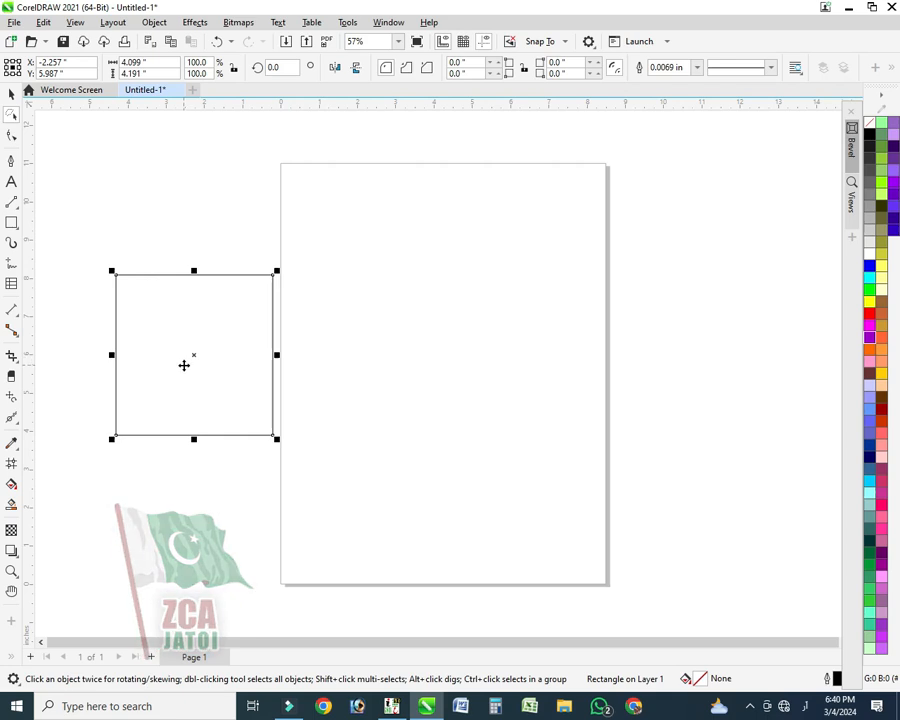
{"action": "left_click_drag", "start_coordinate": [174, 372], "coordinate": [422, 359]}
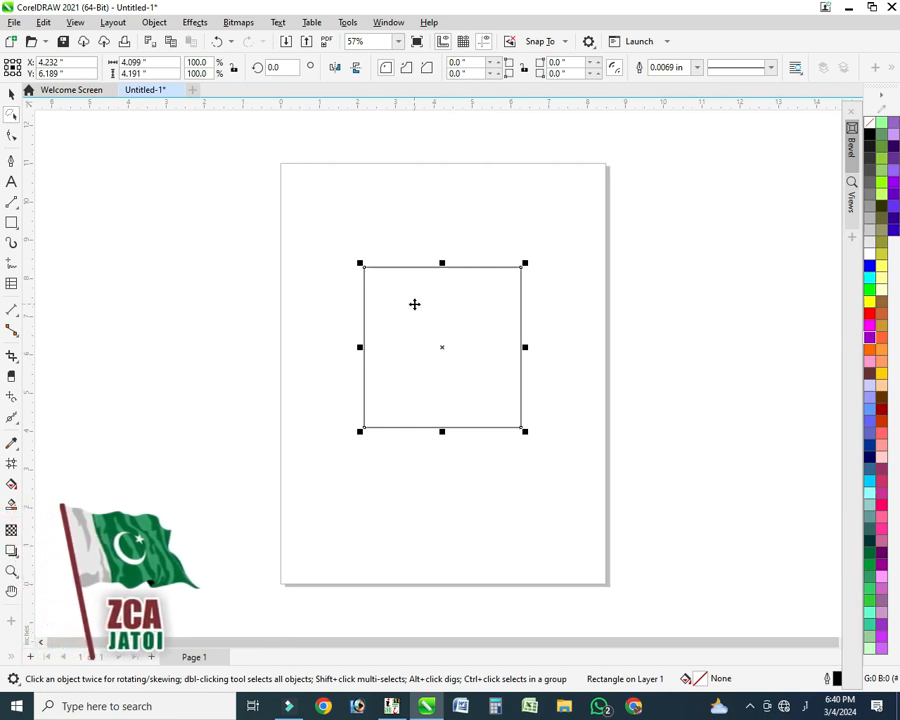
{"action": "left_click", "coordinate": [396, 238]}
{"action": "left_click", "coordinate": [412, 298]}
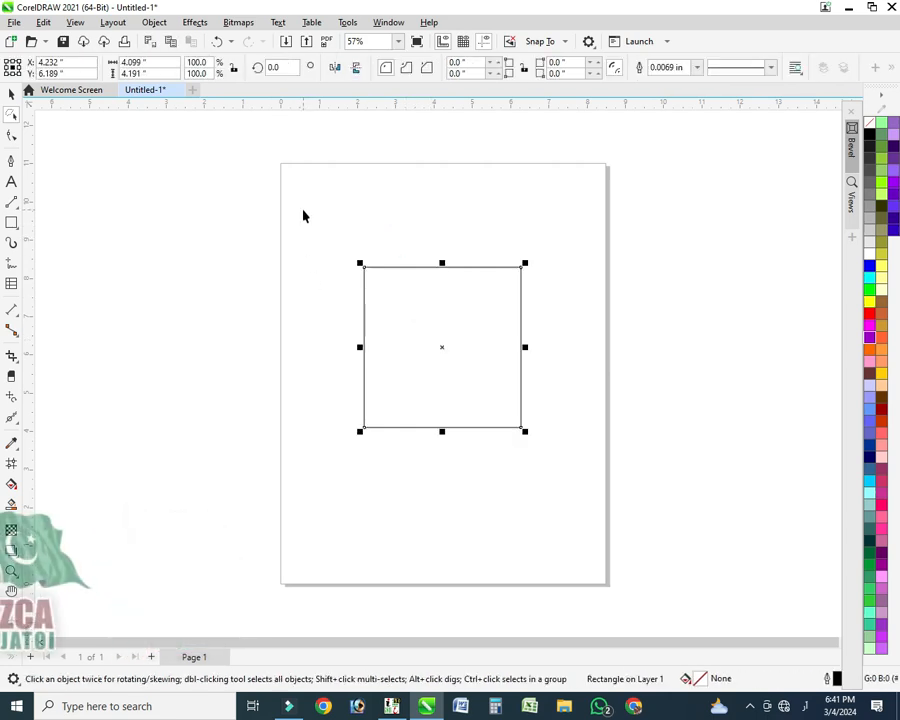
{"action": "mouse_move", "coordinate": [304, 197]}
{"action": "left_mouse_down"}
{"action": "mouse_move", "coordinate": [316, 251]}
{"action": "mouse_move", "coordinate": [323, 448]}
{"action": "mouse_move", "coordinate": [378, 480]}
{"action": "left_mouse_up"}
{"action": "mouse_move", "coordinate": [441, 483]}
{"action": "left_mouse_down"}
{"action": "mouse_move", "coordinate": [505, 473]}
{"action": "mouse_move", "coordinate": [546, 454]}
{"action": "mouse_move", "coordinate": [603, 362]}
{"action": "mouse_move", "coordinate": [577, 246]}
{"action": "mouse_move", "coordinate": [535, 200]}
{"action": "left_mouse_up"}
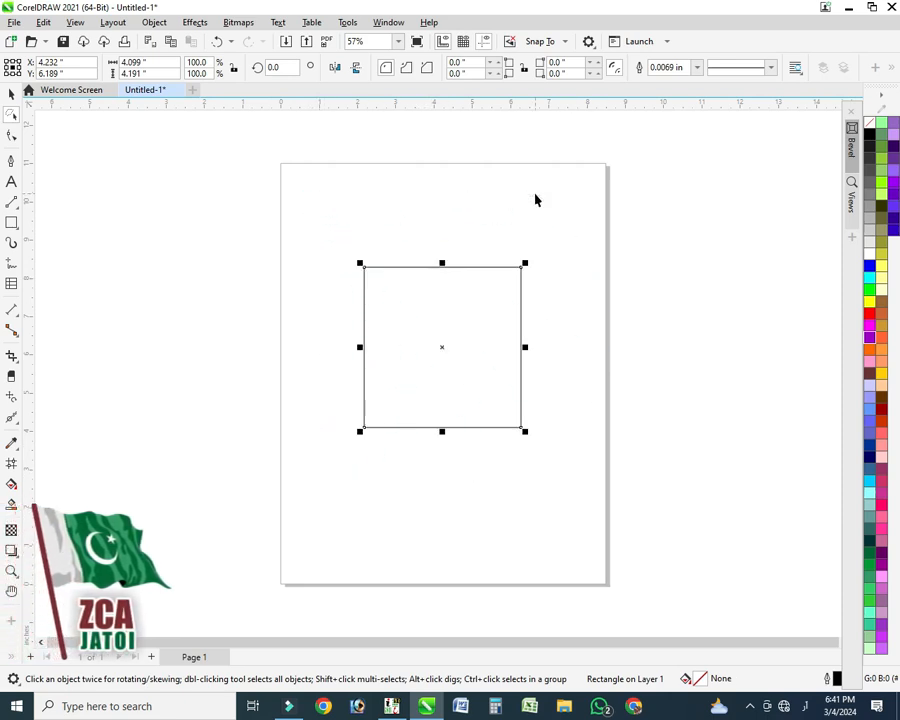
{"action": "left_click", "coordinate": [418, 233]}
{"action": "left_click", "coordinate": [416, 287]}
{"action": "left_click", "coordinate": [354, 218]}
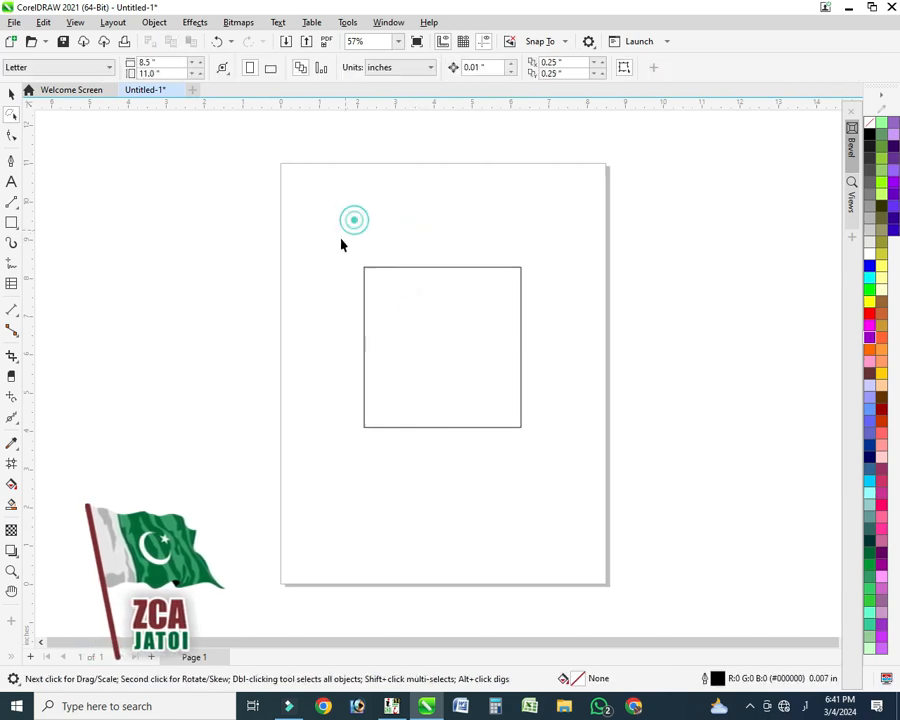
{"action": "left_click", "coordinate": [408, 299]}
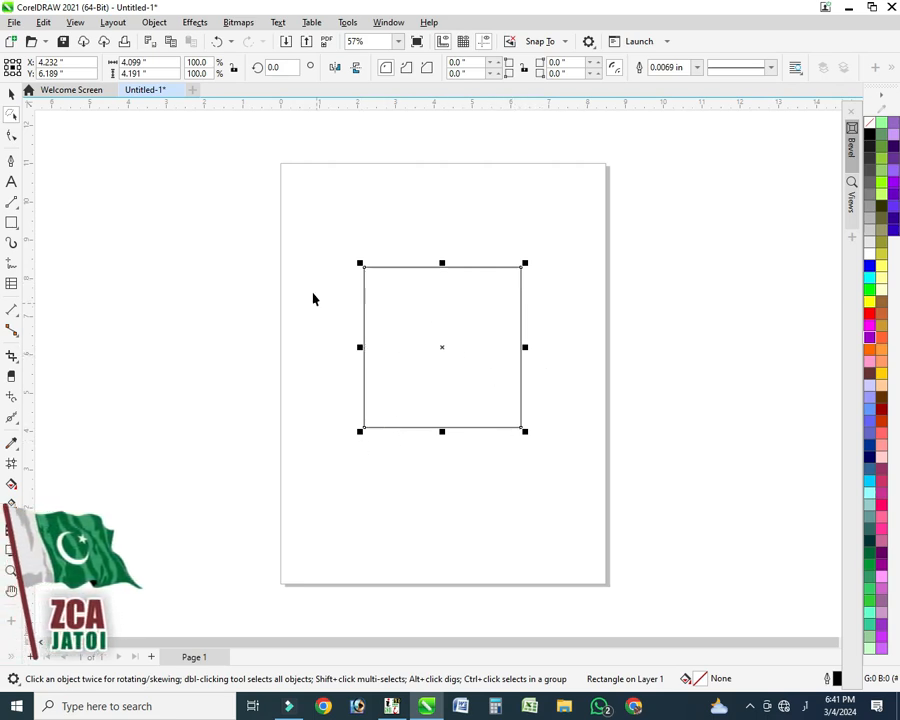
Deselect the rectangle and select it with a freehand selection loop that surrounds it completely.
{"action": "mouse_move", "coordinate": [307, 225]}
{"action": "left_mouse_down"}
{"action": "mouse_move", "coordinate": [369, 422]}
{"action": "mouse_move", "coordinate": [400, 474]}
{"action": "mouse_move", "coordinate": [463, 446]}
{"action": "mouse_move", "coordinate": [485, 364]}
{"action": "mouse_move", "coordinate": [464, 280]}
{"action": "mouse_move", "coordinate": [416, 226]}
{"action": "left_mouse_up"}
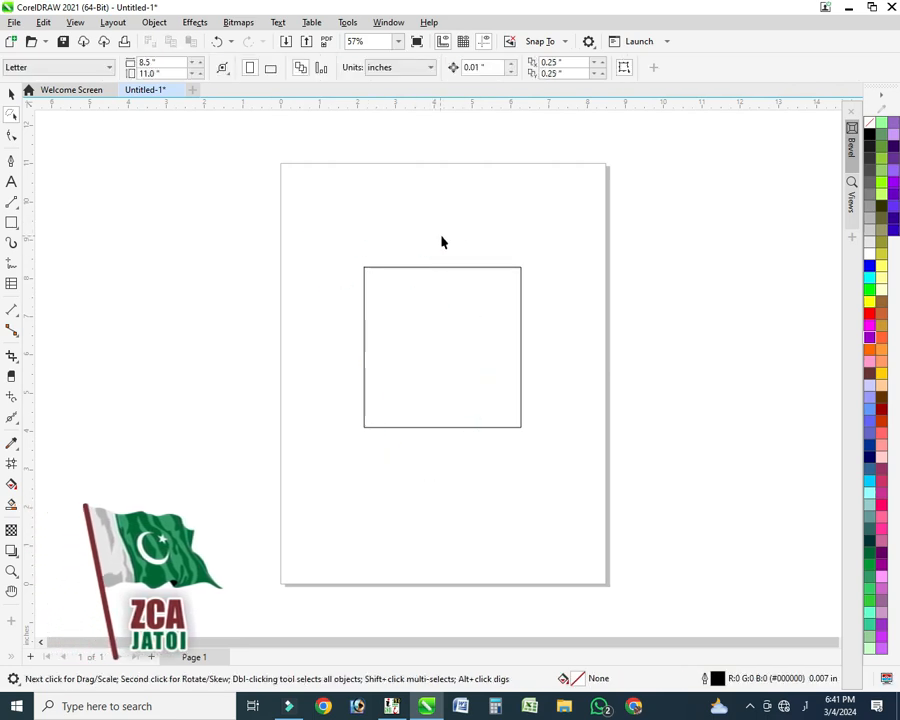
{"action": "left_click", "coordinate": [469, 240]}
{"action": "mouse_move", "coordinate": [469, 240]}
{"action": "left_mouse_down"}
{"action": "mouse_move", "coordinate": [404, 406]}
{"action": "mouse_move", "coordinate": [390, 430]}
{"action": "mouse_move", "coordinate": [363, 445]}
{"action": "mouse_move", "coordinate": [325, 443]}
{"action": "mouse_move", "coordinate": [293, 414]}
{"action": "mouse_move", "coordinate": [278, 301]}
{"action": "left_mouse_up"}
{"action": "left_click_drag", "start_coordinate": [323, 229], "coordinate": [390, 222]}
{"action": "mouse_move", "coordinate": [318, 236]}
{"action": "left_mouse_down"}
{"action": "mouse_move", "coordinate": [363, 399]}
{"action": "mouse_move", "coordinate": [390, 446]}
{"action": "mouse_move", "coordinate": [416, 462]}
{"action": "mouse_move", "coordinate": [477, 442]}
{"action": "mouse_move", "coordinate": [507, 370]}
{"action": "mouse_move", "coordinate": [502, 292]}
{"action": "mouse_move", "coordinate": [481, 246]}
{"action": "mouse_move", "coordinate": [454, 233]}
{"action": "mouse_move", "coordinate": [319, 234]}
{"action": "left_mouse_up"}
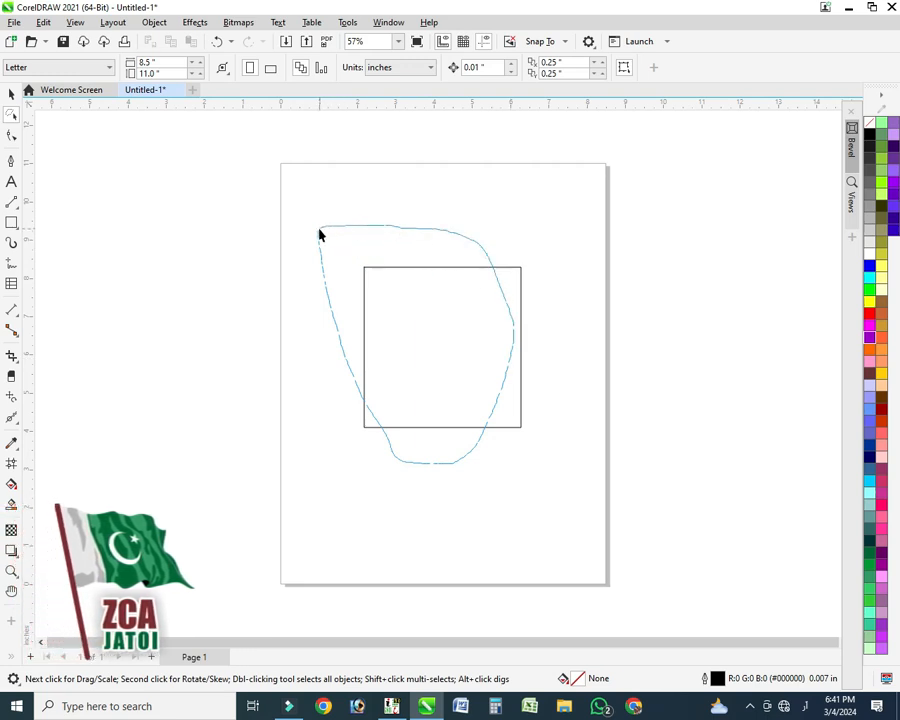
{"action": "left_click_drag", "start_coordinate": [319, 234], "coordinate": [319, 234]}
{"action": "mouse_move", "coordinate": [293, 215]}
{"action": "left_mouse_down"}
{"action": "mouse_move", "coordinate": [352, 380]}
{"action": "mouse_move", "coordinate": [367, 520]}
{"action": "left_mouse_up"}
{"action": "mouse_move", "coordinate": [263, 233]}
{"action": "left_mouse_down"}
{"action": "mouse_move", "coordinate": [274, 448]}
{"action": "mouse_move", "coordinate": [344, 484]}
{"action": "mouse_move", "coordinate": [440, 490]}
{"action": "mouse_move", "coordinate": [498, 487]}
{"action": "mouse_move", "coordinate": [551, 465]}
{"action": "mouse_move", "coordinate": [571, 407]}
{"action": "mouse_move", "coordinate": [537, 331]}
{"action": "mouse_move", "coordinate": [438, 249]}
{"action": "mouse_move", "coordinate": [381, 229]}
{"action": "mouse_move", "coordinate": [300, 224]}
{"action": "left_mouse_up"}
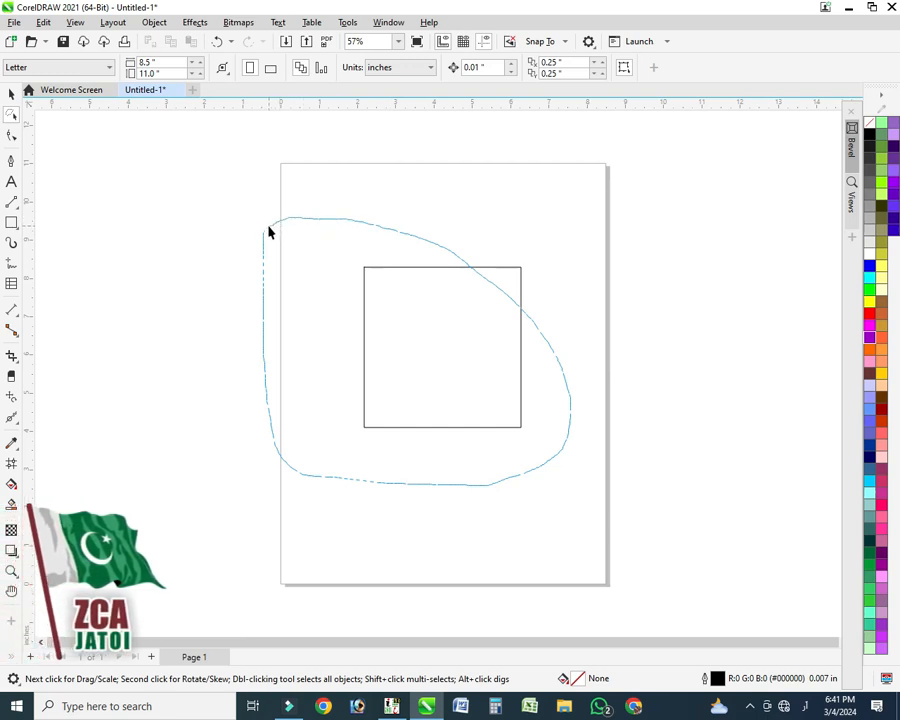
{"action": "mouse_move", "coordinate": [268, 232]}
{"action": "left_mouse_down"}
{"action": "mouse_move", "coordinate": [339, 396]}
{"action": "mouse_move", "coordinate": [388, 478]}
{"action": "mouse_move", "coordinate": [538, 474]}
{"action": "mouse_move", "coordinate": [594, 354]}
{"action": "mouse_move", "coordinate": [522, 235]}
{"action": "left_mouse_up"}
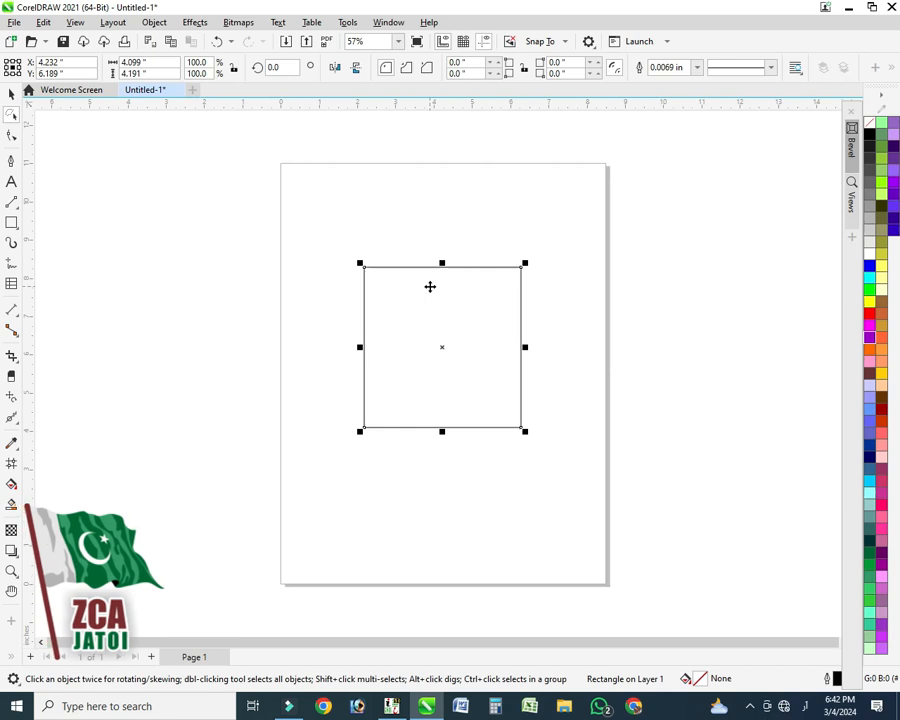
Move the rectangle to about X 3.29, Y 5.88 inches and deselect it.
{"action": "left_click_drag", "start_coordinate": [452, 333], "coordinate": [412, 394]}
{"action": "left_click_drag", "start_coordinate": [412, 394], "coordinate": [412, 350]}
{"action": "left_click", "coordinate": [530, 269]}
Rotate the rectangle to about 218.5 degrees and scale it down toward the page's upper left.
{"action": "left_click", "coordinate": [467, 305]}
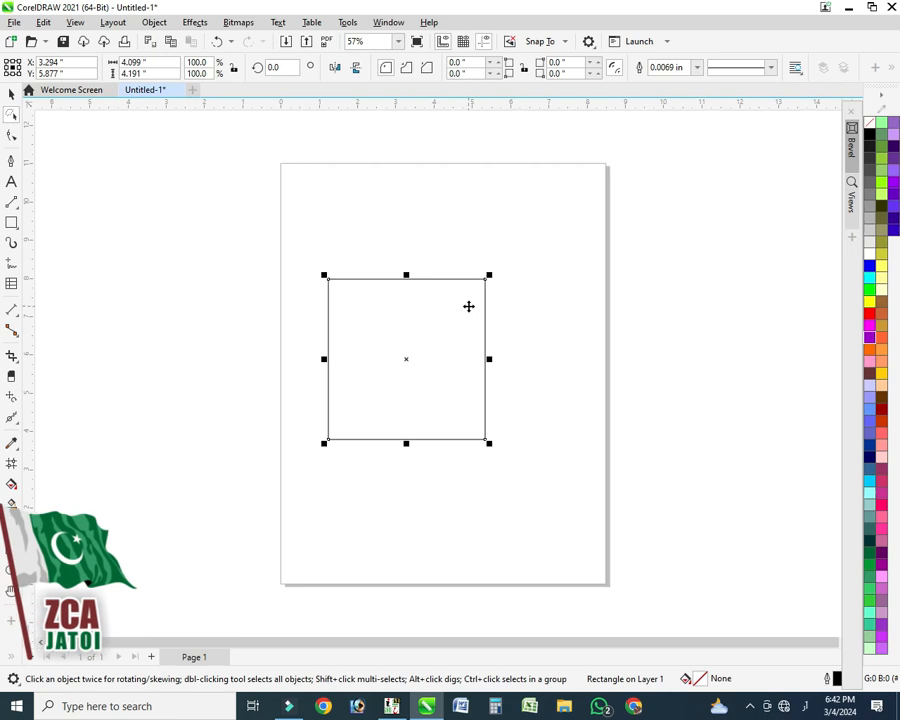
{"action": "left_click", "coordinate": [468, 306]}
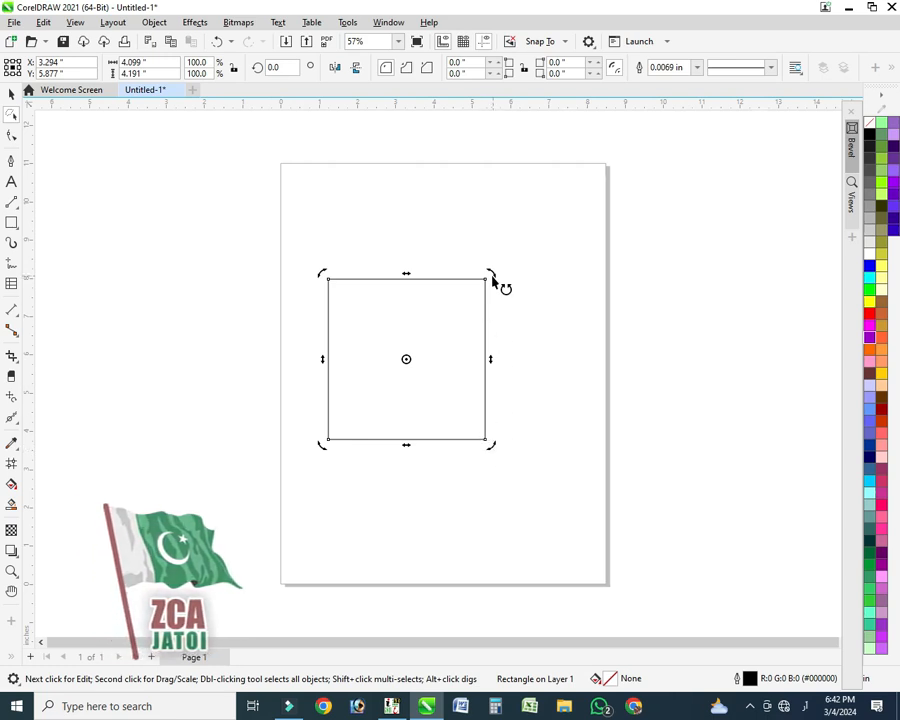
{"action": "left_click_drag", "start_coordinate": [493, 278], "coordinate": [404, 391]}
{"action": "key", "text": "F6"}
{"action": "left_click_drag", "start_coordinate": [522, 475], "coordinate": [418, 370]}
{"action": "left_click", "coordinate": [347, 295]}
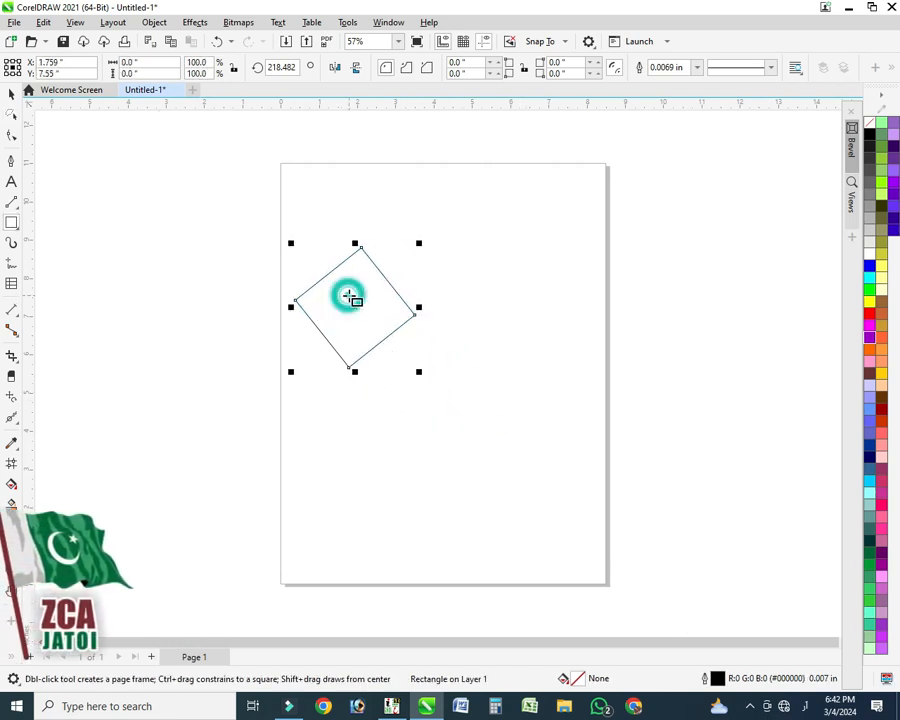
Scale the rotated rectangle to about 37.9% and move it into the page's upper-left corner.
{"action": "key", "text": "space"}
{"action": "left_click_drag", "start_coordinate": [357, 309], "coordinate": [338, 237]}
{"action": "left_click_drag", "start_coordinate": [402, 297], "coordinate": [384, 278]}
{"action": "mouse_move", "coordinate": [334, 227]}
{"action": "left_mouse_down"}
{"action": "mouse_move", "coordinate": [313, 221]}
{"action": "mouse_move", "coordinate": [327, 219]}
{"action": "mouse_move", "coordinate": [327, 209]}
{"action": "left_mouse_up"}
Rotate the small rectangle to about 225.7 degrees so it stands as a diamond.
{"action": "left_click", "coordinate": [327, 210]}
{"action": "left_click_drag", "start_coordinate": [370, 167], "coordinate": [372, 160]}
{"action": "left_click", "coordinate": [397, 146]}
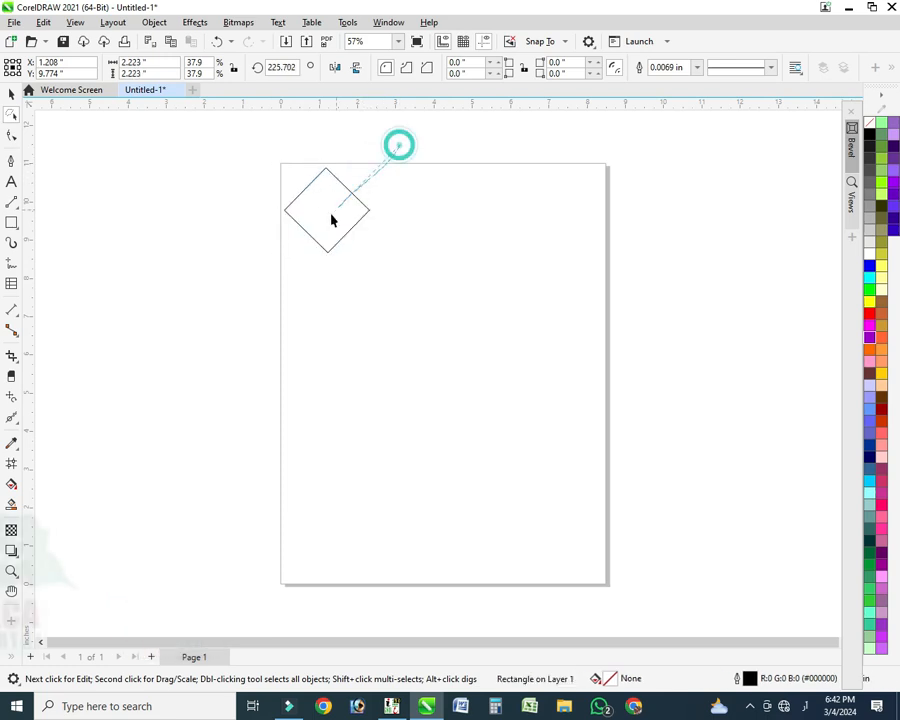
Marquee-select the diamond with the Pick tool, fill it with light purple (R204 G153 B255), and remove its outline.
{"action": "left_click_drag", "start_coordinate": [196, 131], "coordinate": [330, 280]}
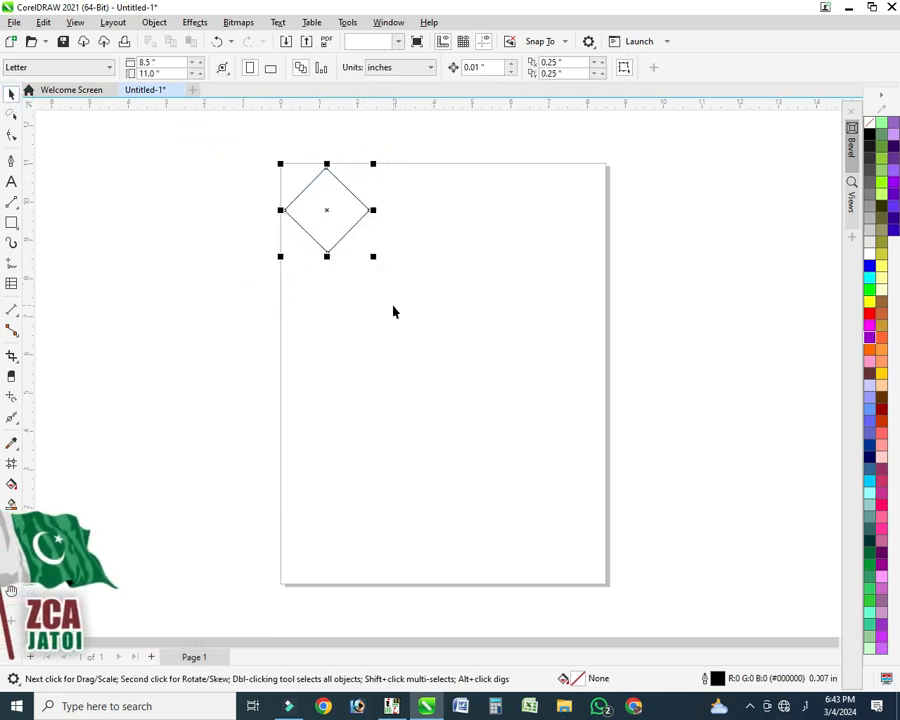
{"action": "left_click", "coordinate": [895, 145]}
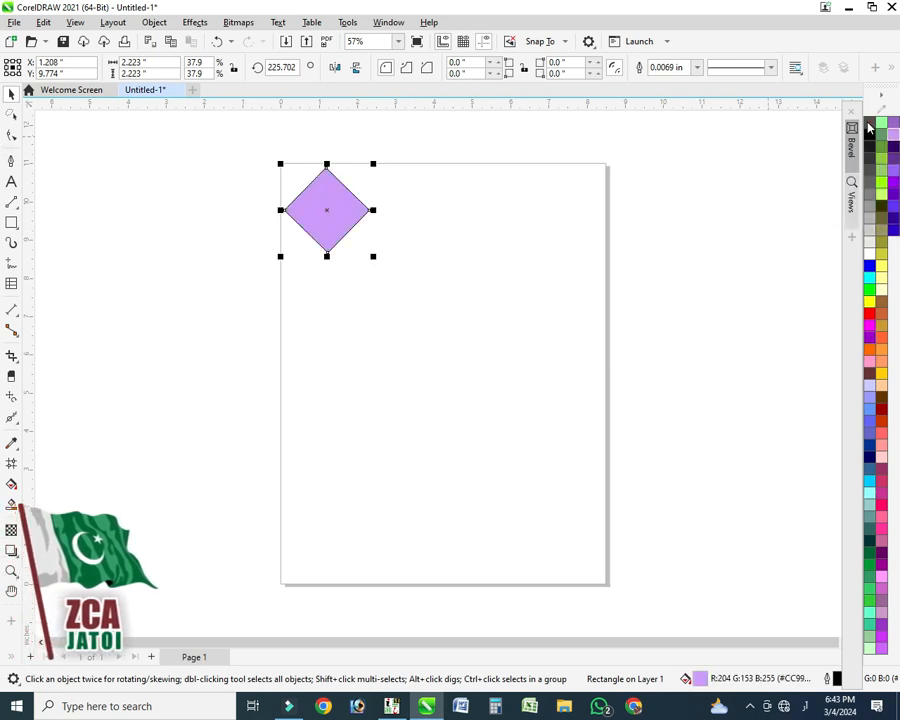
{"action": "right_click", "coordinate": [869, 124]}
{"action": "left_click", "coordinate": [857, 133]}
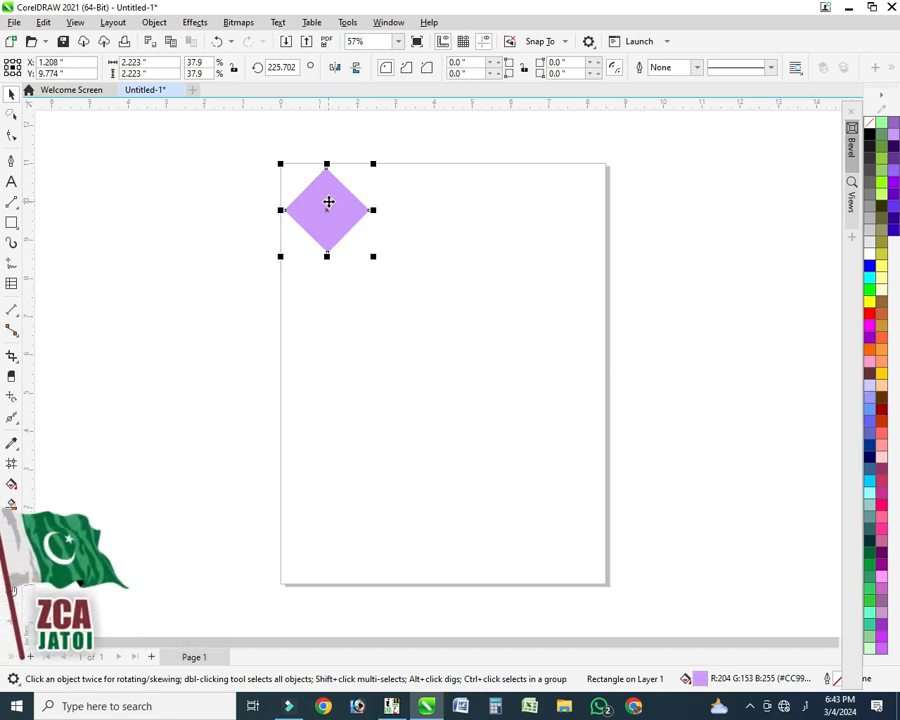
Rotate the purple diamond about its centre to about 284.5 degrees.
{"action": "left_click", "coordinate": [328, 202]}
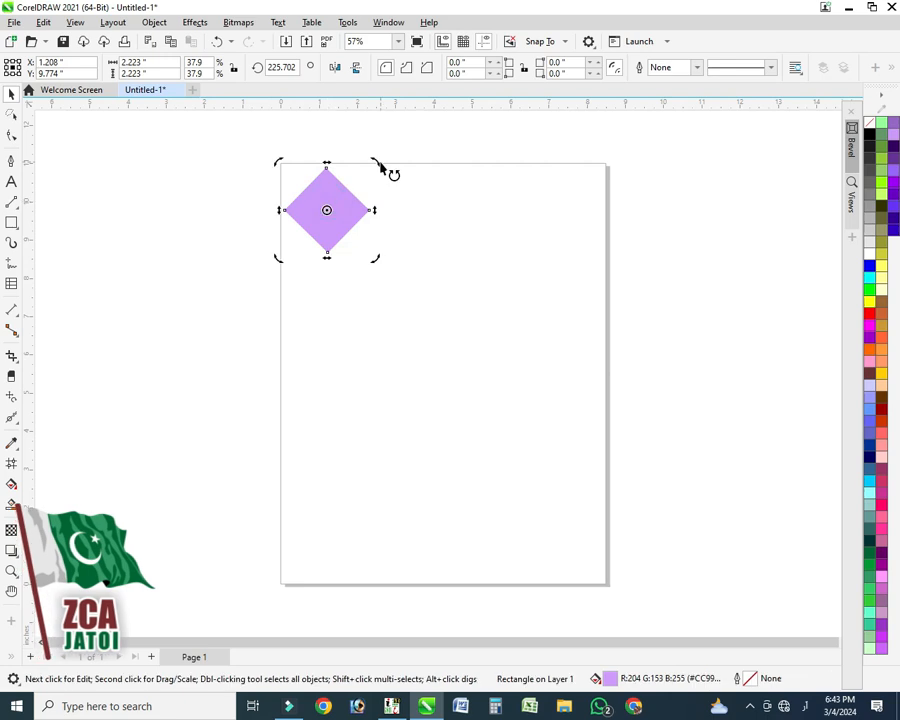
{"action": "left_click_drag", "start_coordinate": [381, 168], "coordinate": [298, 100]}
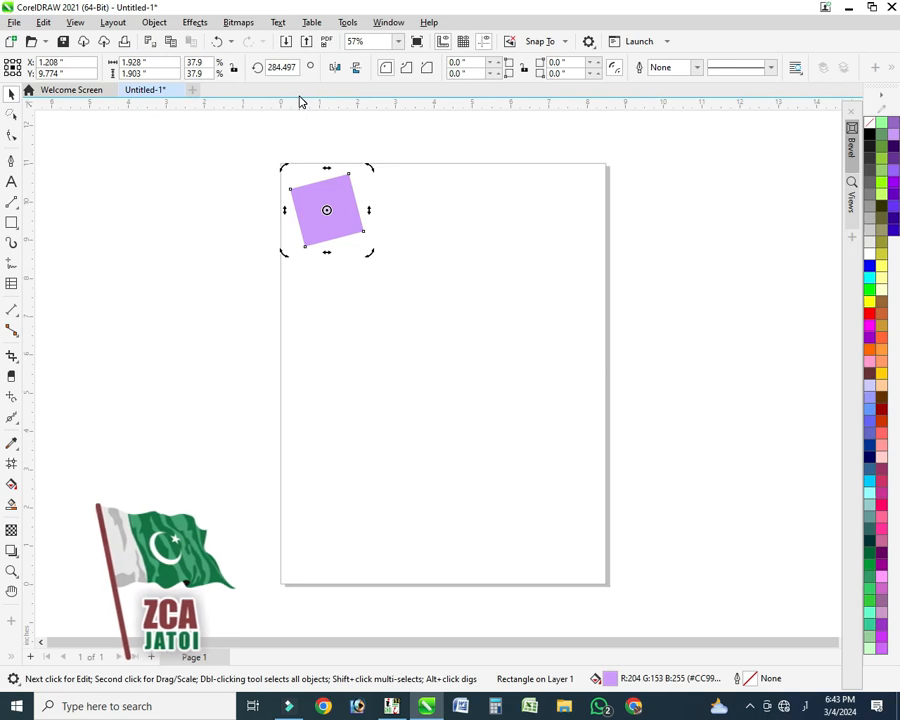
Undo the purple diamond's last rotation and return to the Pick tool with the diamond selected for moving.
{"action": "key", "text": "ctrl+z"}
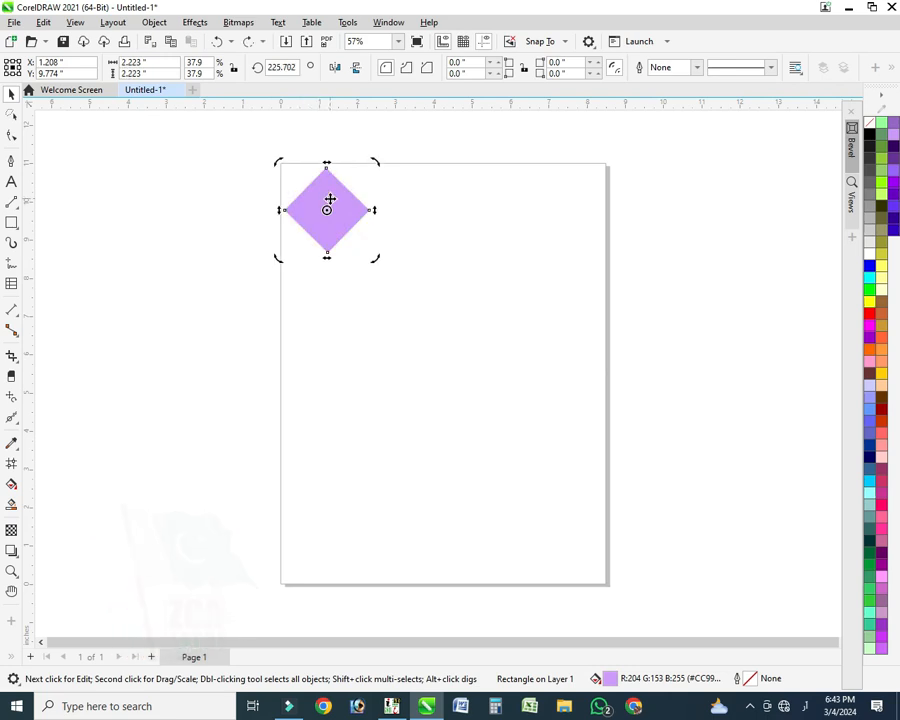
{"action": "key", "text": "F6"}
{"action": "key", "text": "space"}
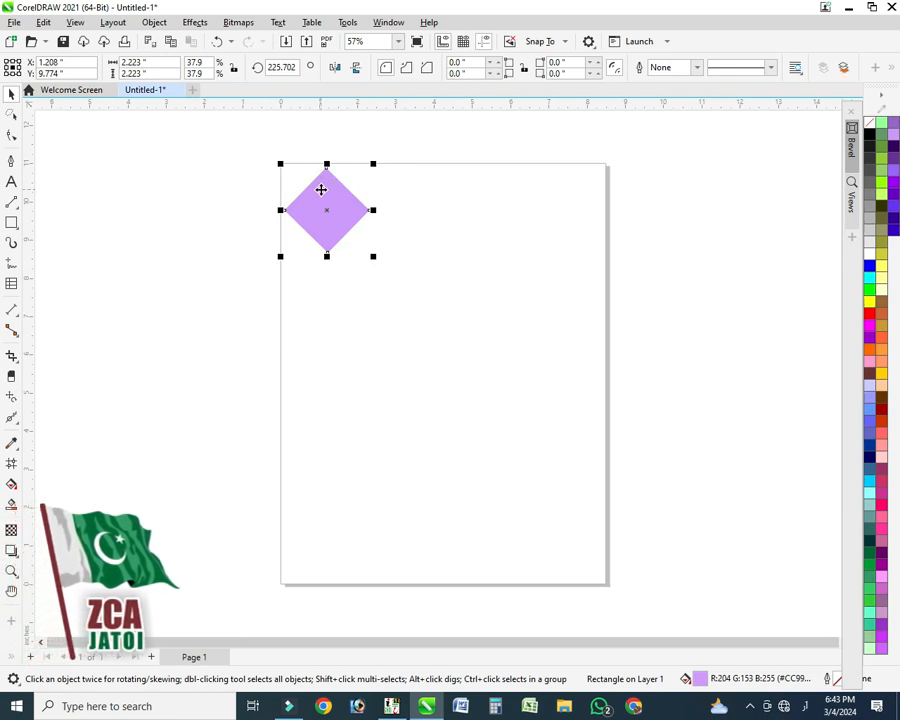
Place trial copies of the purple diamond below and beside the original, deleting each copy.
{"action": "left_click_drag", "start_coordinate": [321, 189], "coordinate": [354, 286]}
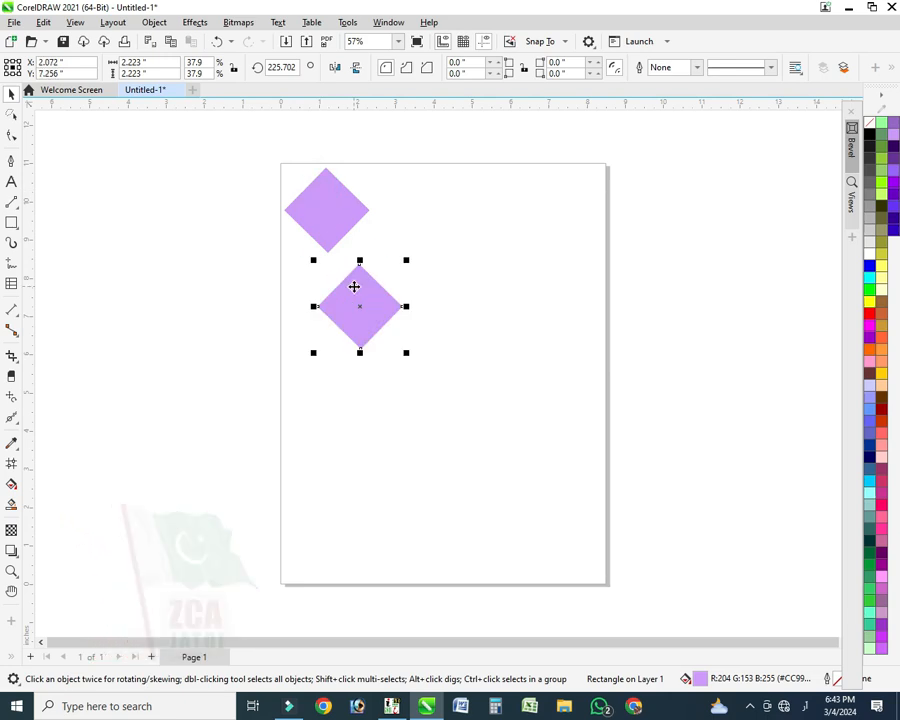
{"action": "key", "text": "Delete"}
{"action": "left_click", "coordinate": [344, 222]}
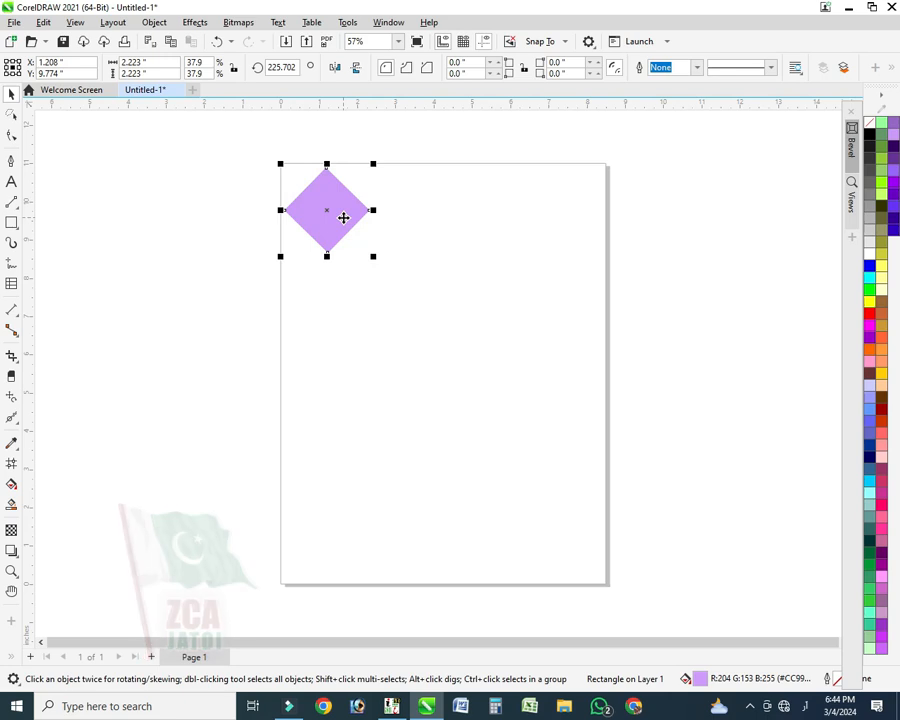
{"action": "left_click_drag", "start_coordinate": [330, 208], "coordinate": [380, 292]}
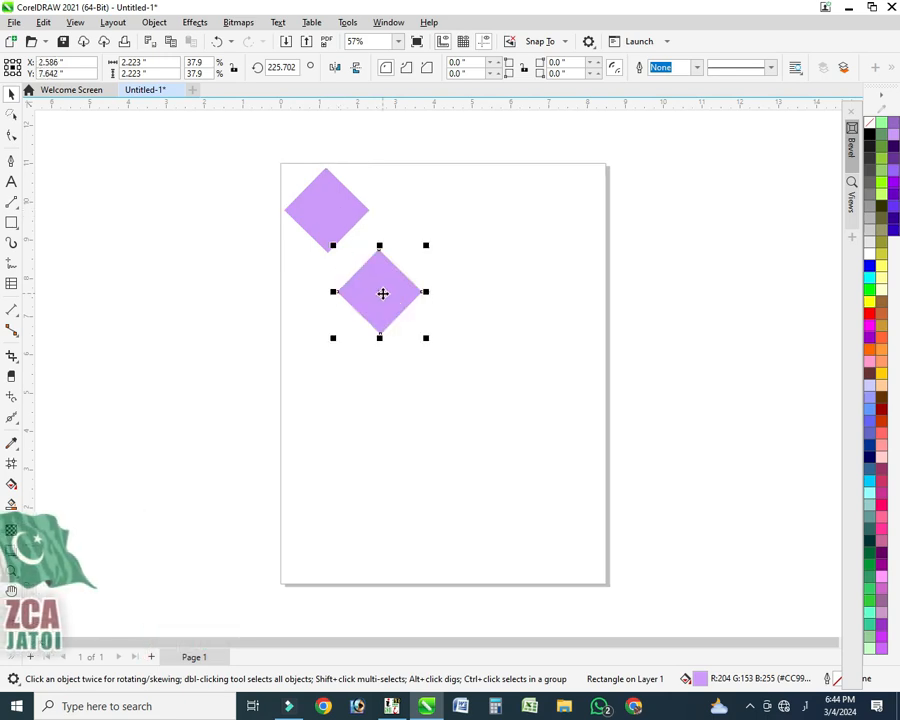
{"action": "key", "text": "Delete"}
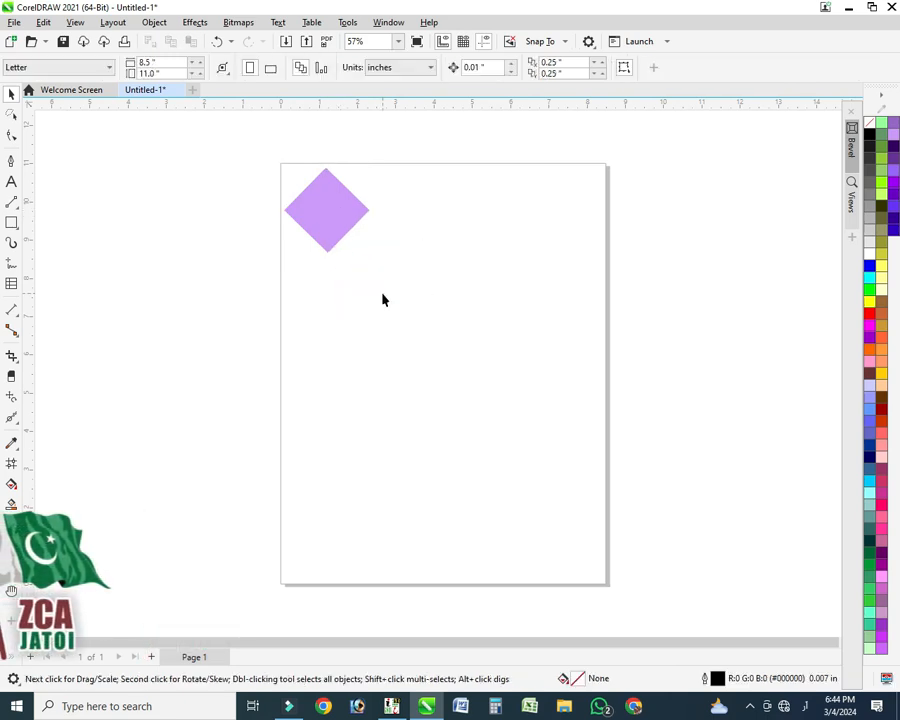
{"action": "left_click", "coordinate": [323, 229]}
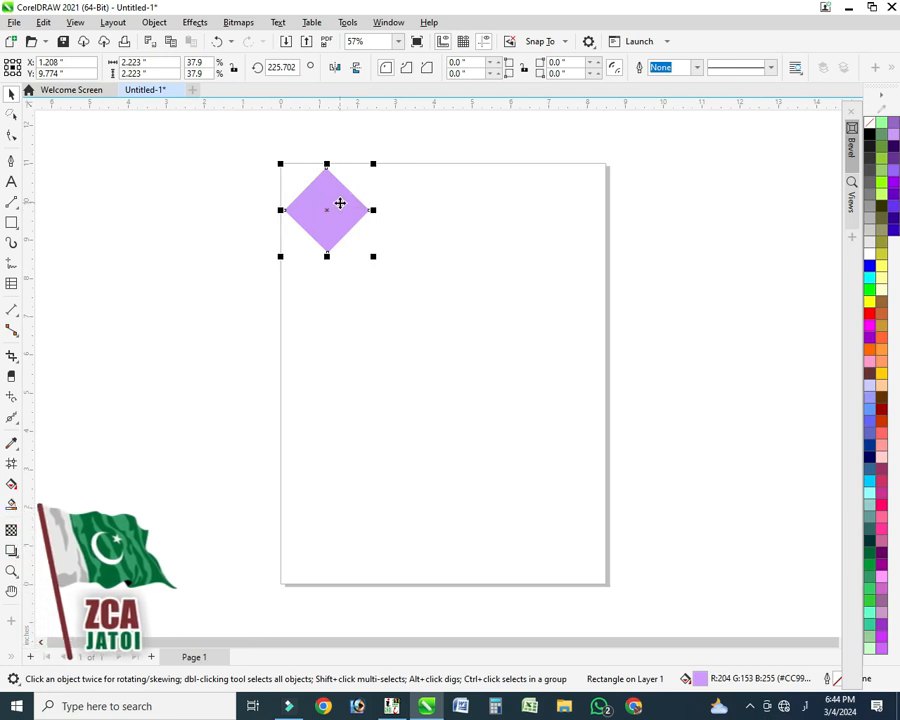
{"action": "left_click_drag", "start_coordinate": [340, 203], "coordinate": [406, 222]}
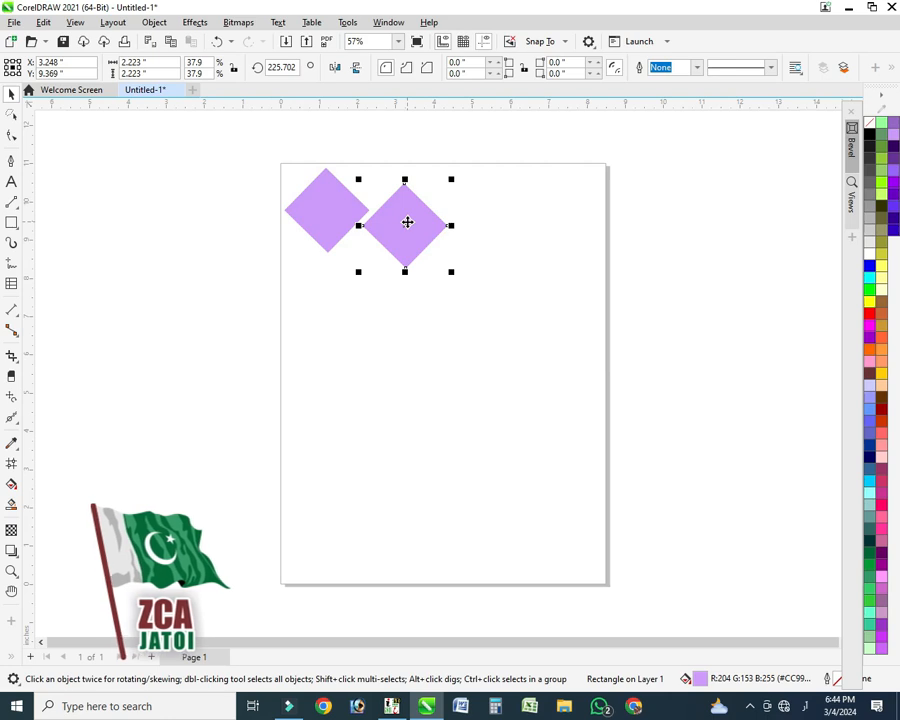
{"action": "key", "text": "Delete"}
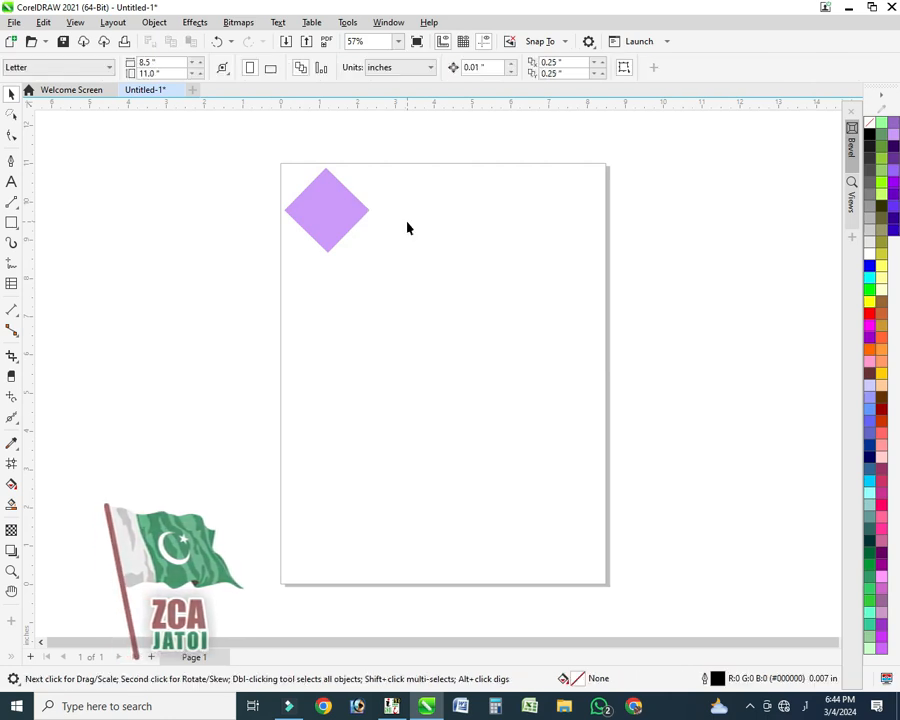
Move the diamond straight down to about Y 7.51 in and place a copy above it at about Y 9.76 in.
{"action": "left_click", "coordinate": [326, 210]}
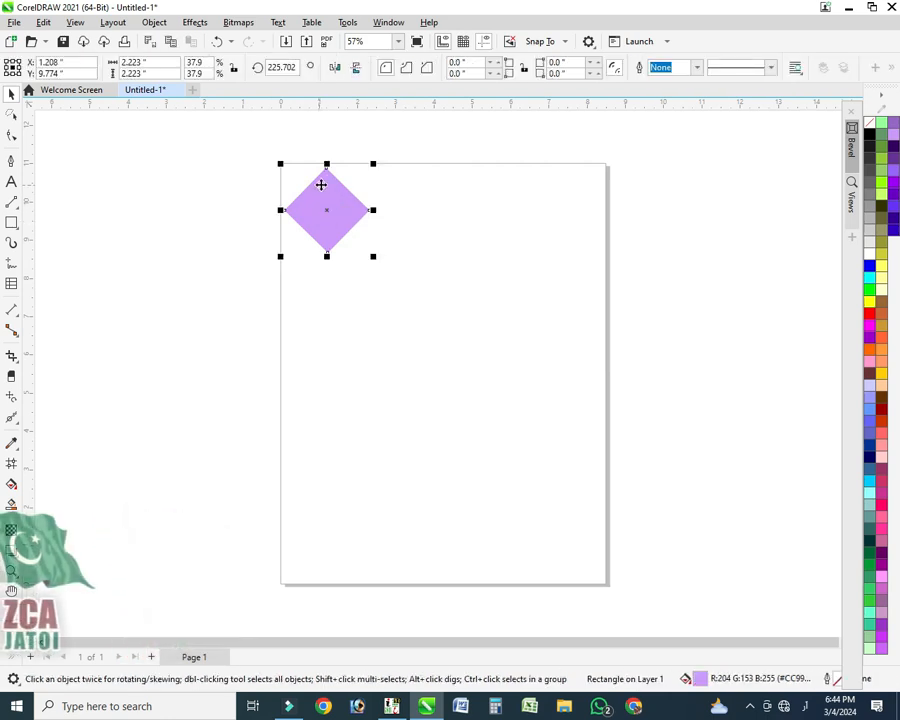
{"action": "left_click_drag", "start_coordinate": [317, 204], "coordinate": [322, 298]}
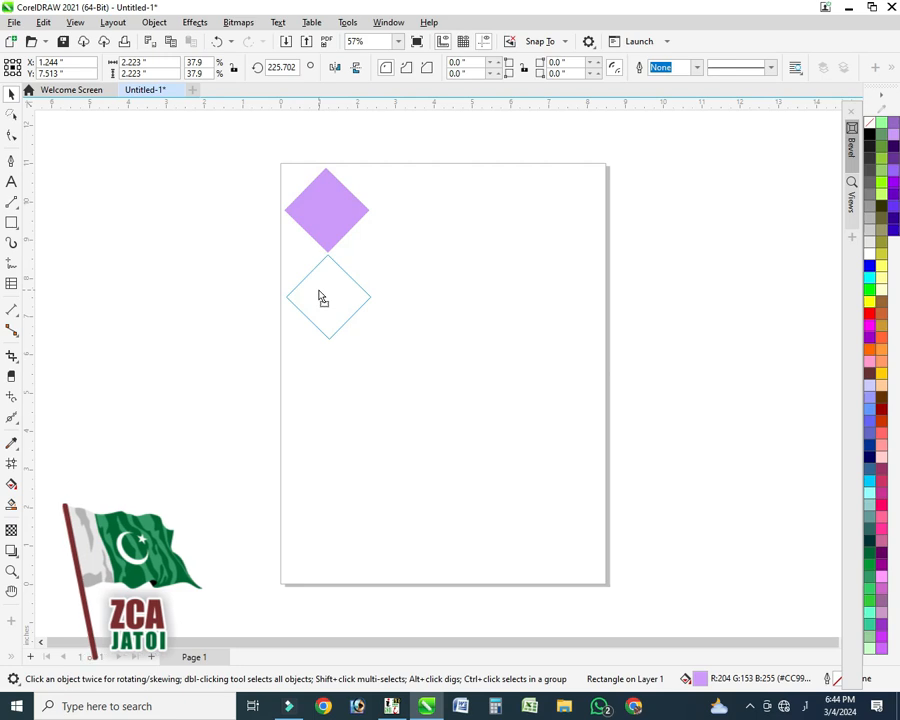
{"action": "left_click_drag", "start_coordinate": [322, 298], "coordinate": [319, 290]}
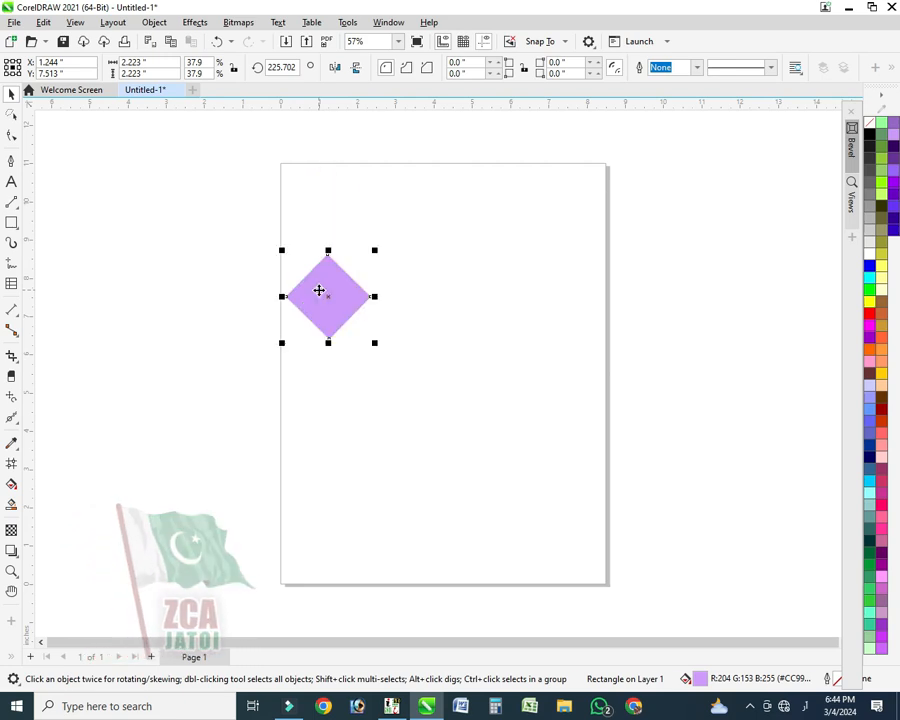
{"action": "left_click_drag", "start_coordinate": [319, 298], "coordinate": [322, 221]}
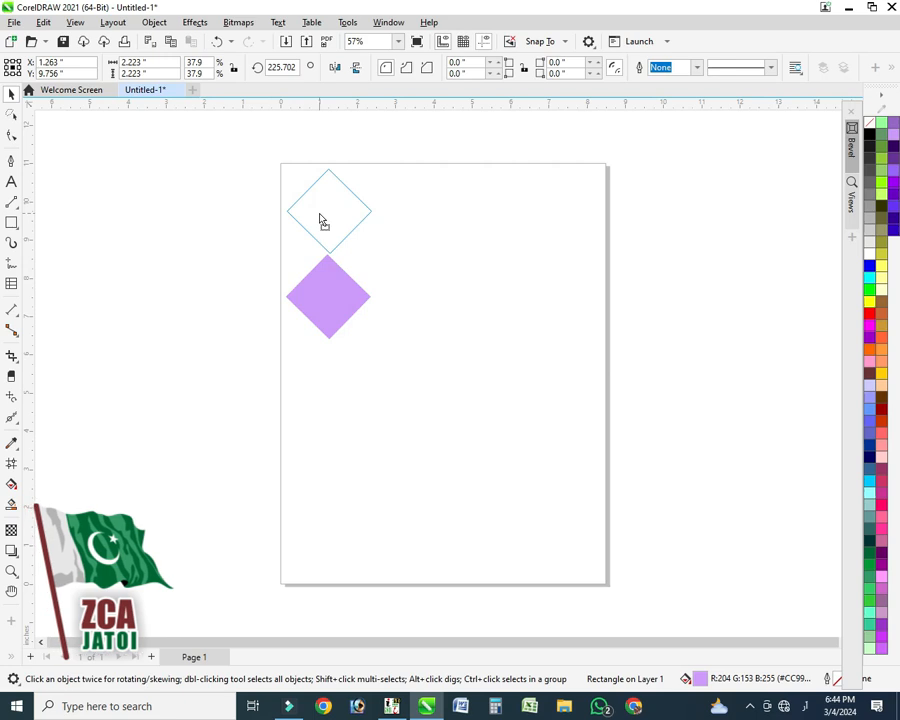
{"action": "left_click_drag", "start_coordinate": [322, 221], "coordinate": [319, 213]}
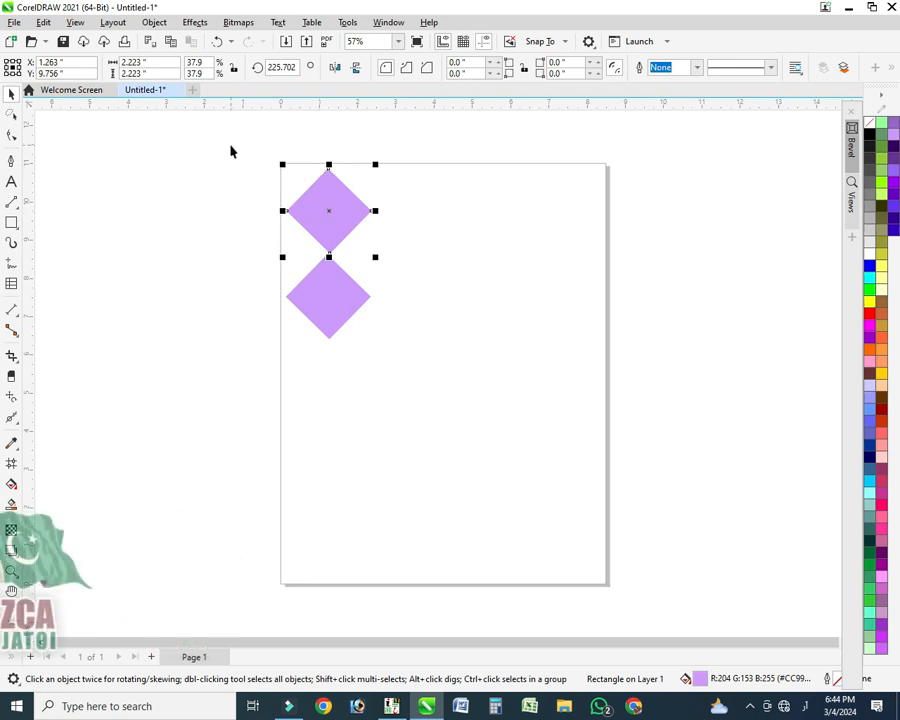
Copy the lower diamond tip to tip beneath itself and repeat the duplication downward to build a column of 14 diamonds.
{"action": "left_click", "coordinate": [334, 297]}
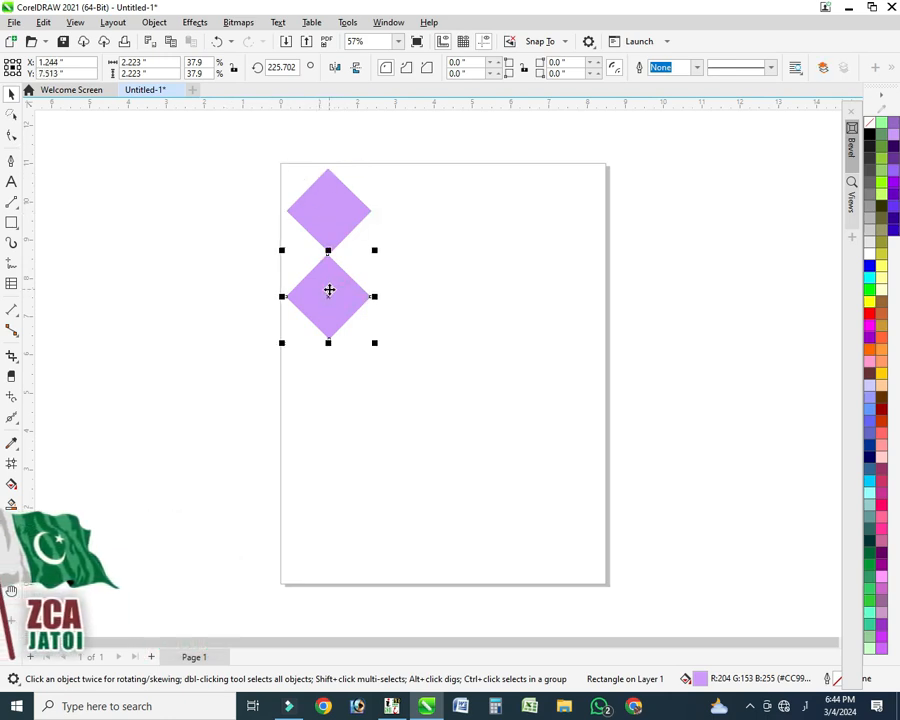
{"action": "left_click_drag", "start_coordinate": [329, 284], "coordinate": [330, 365]}
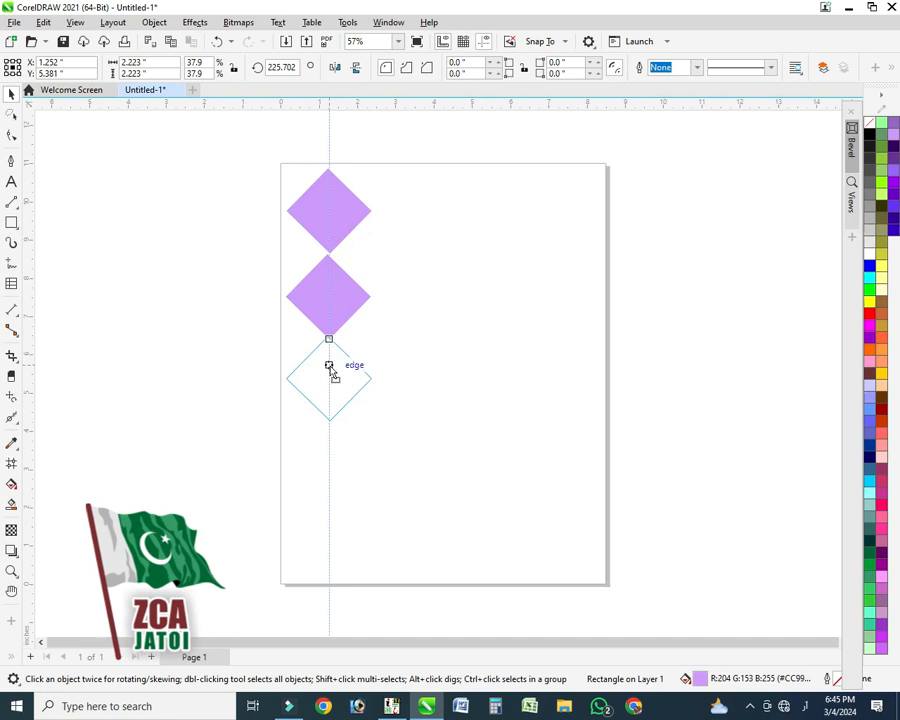
{"action": "left_click_drag", "start_coordinate": [329, 366], "coordinate": [330, 366]}
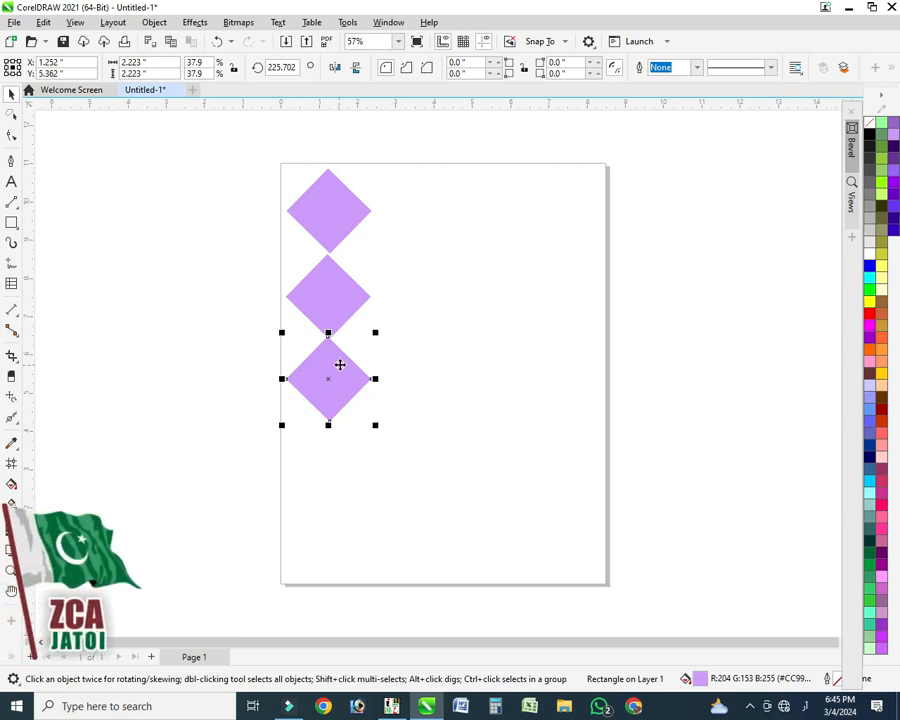
{"action": "key", "text": "ctrl+r"}
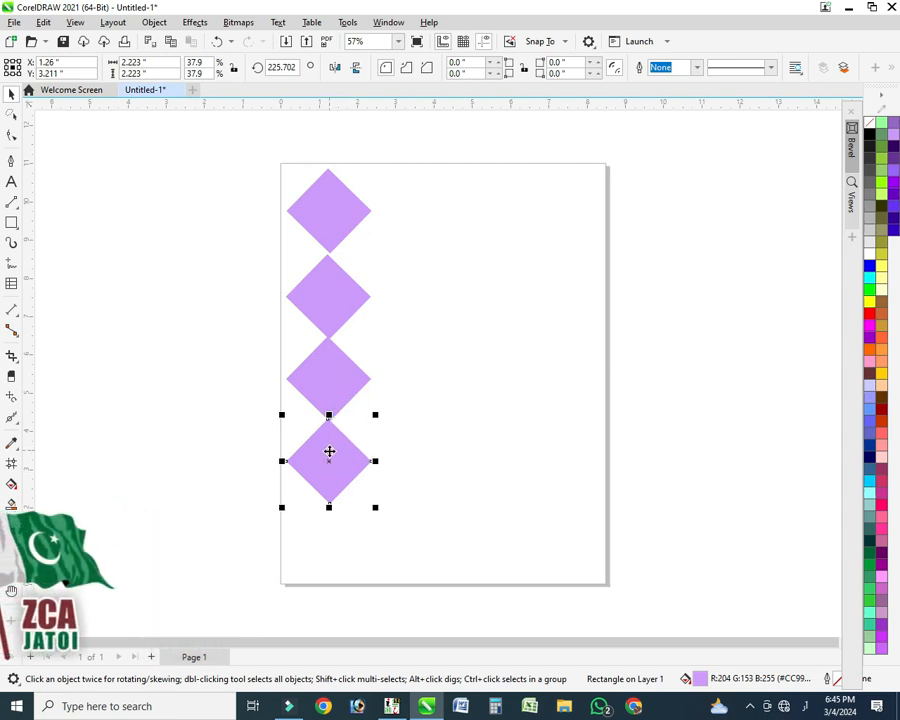
{"action": "key", "text": "ctrl+d"}
{"action": "key", "text": "ctrl+d"}
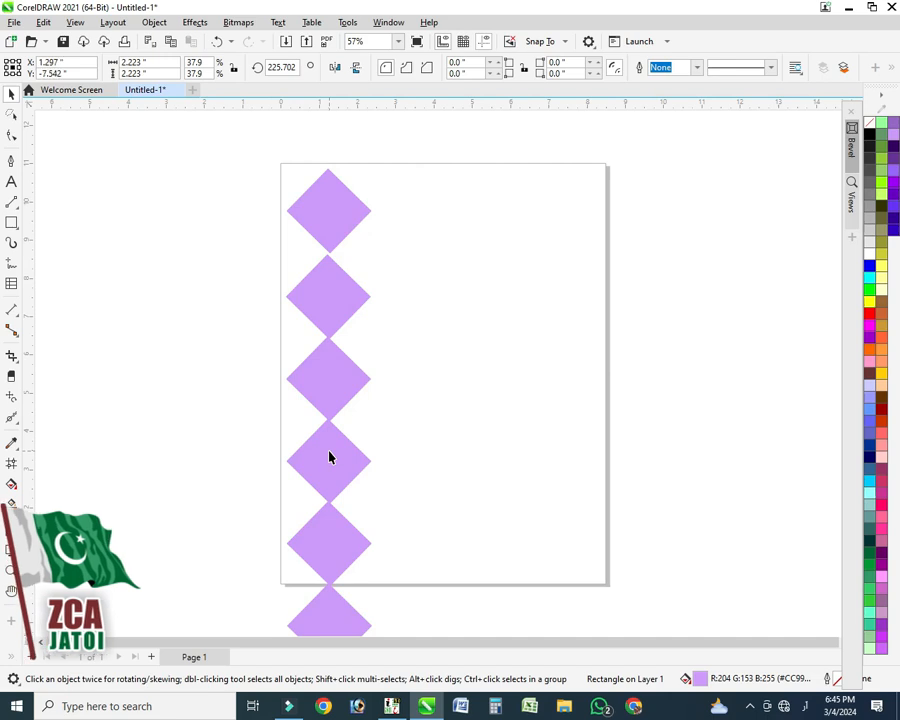
Select all 14 diamonds and scale the column down proportionally to about 0.54 x 7.03 in so it fits on the page.
{"action": "scroll", "coordinate": [333, 454], "scroll_direction": "down", "scroll_amount": 2}
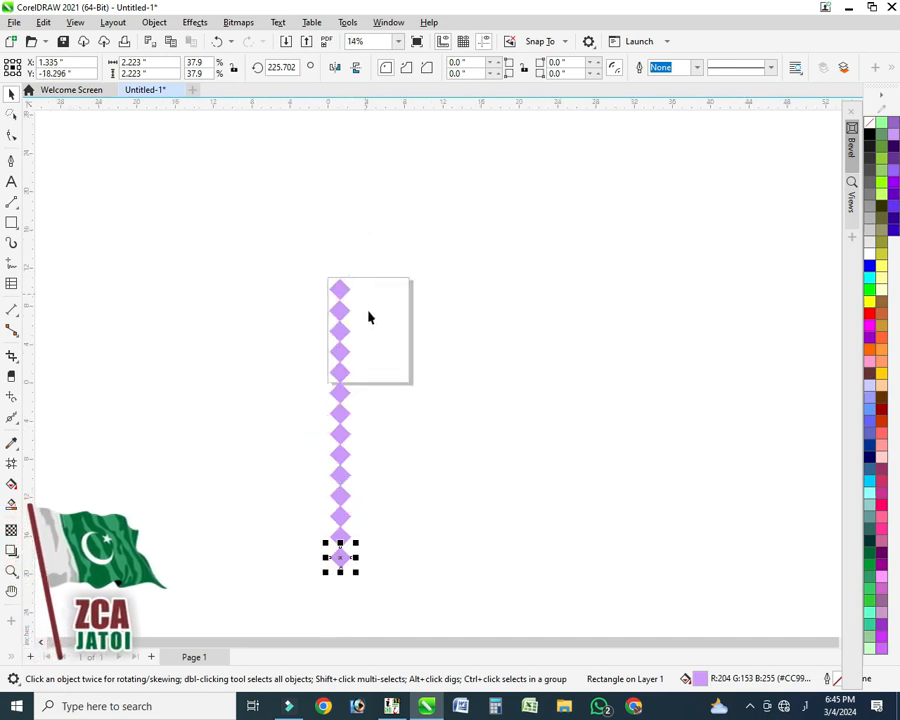
{"action": "left_click_drag", "start_coordinate": [293, 608], "coordinate": [358, 311]}
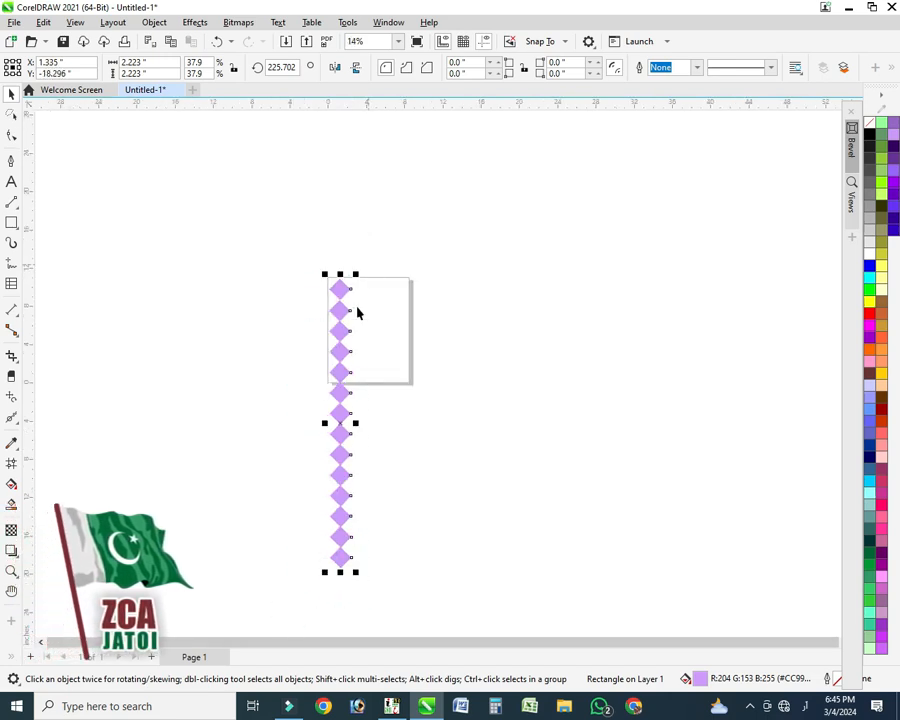
{"action": "left_click_drag", "start_coordinate": [323, 577], "coordinate": [350, 377]}
{"action": "scroll", "coordinate": [355, 345], "scroll_direction": "up", "scroll_amount": 3}
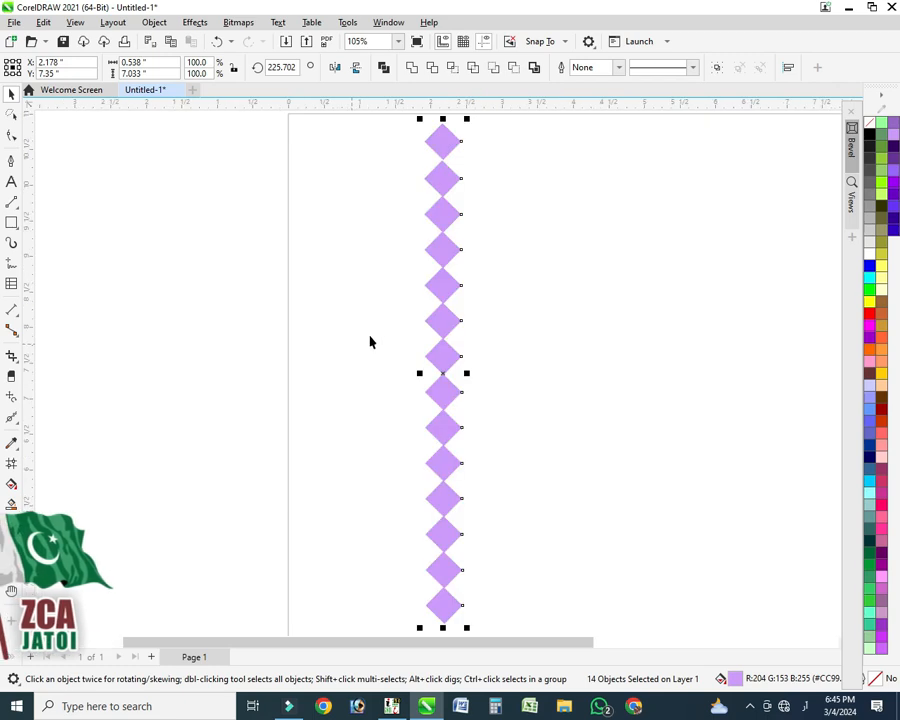
Move the column to the page's left edge, copy it alongside, and repeat the duplication until 13 columns span the page width.
{"action": "scroll", "coordinate": [370, 342], "scroll_direction": "down", "scroll_amount": 1}
{"action": "left_click_drag", "start_coordinate": [412, 348], "coordinate": [374, 352]}
{"action": "key", "text": "ctrl+r"}
{"action": "key", "text": "ctrl+r"}
{"action": "key", "text": "ctrl+r"}
{"action": "key", "text": "ctrl+r"}
{"action": "key", "text": "ctrl+r"}
{"action": "key", "text": "ctrl+r"}
{"action": "key", "text": "ctrl+r"}
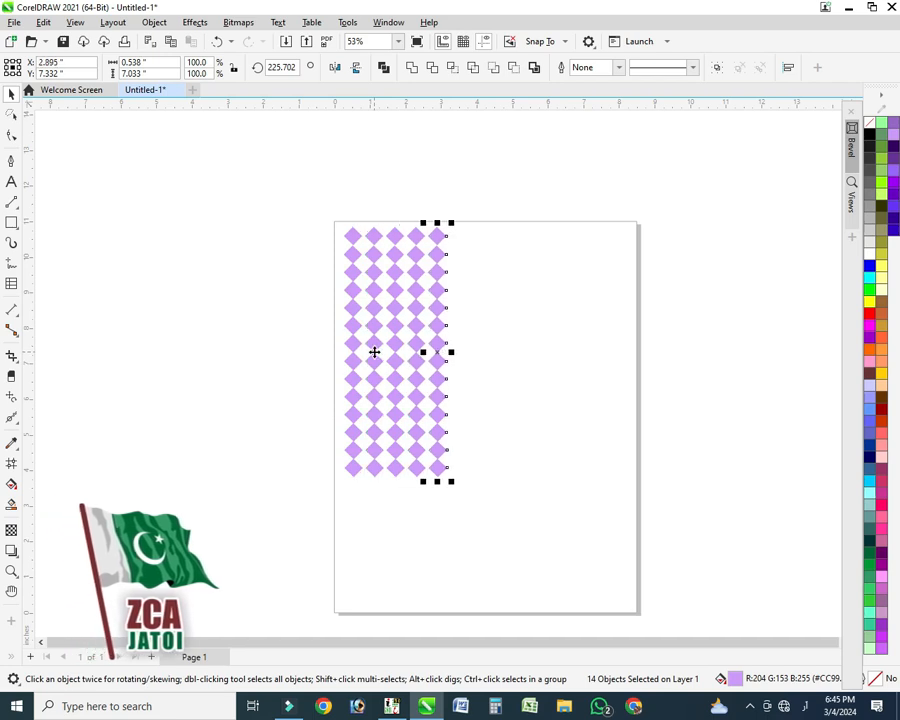
{"action": "key", "text": "ctrl+r"}
{"action": "key", "text": "ctrl+r"}
{"action": "key", "text": "ctrl+r"}
{"action": "key", "text": "ctrl+r"}
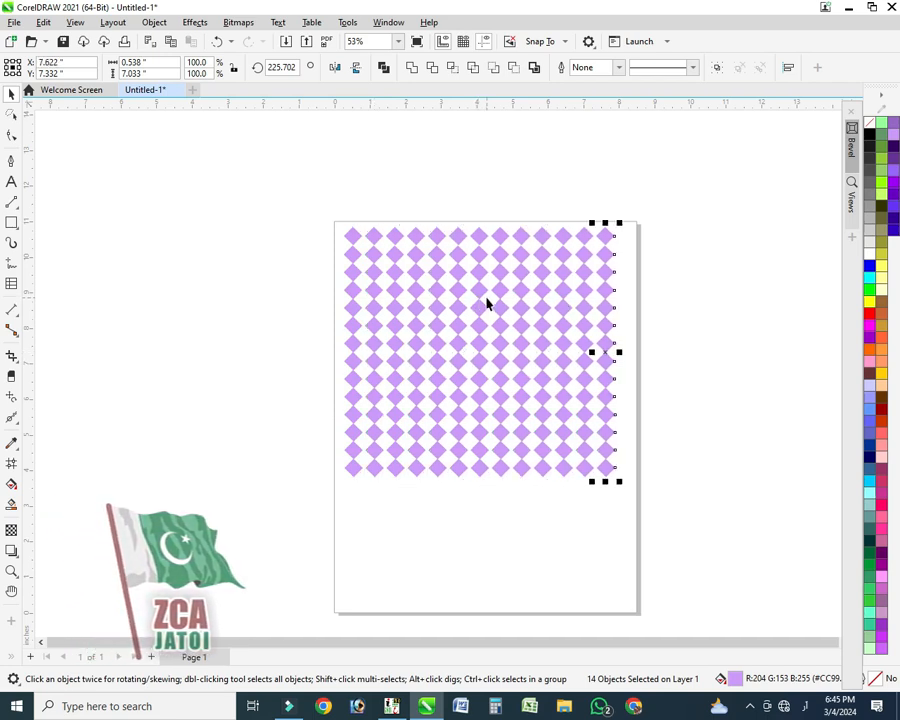